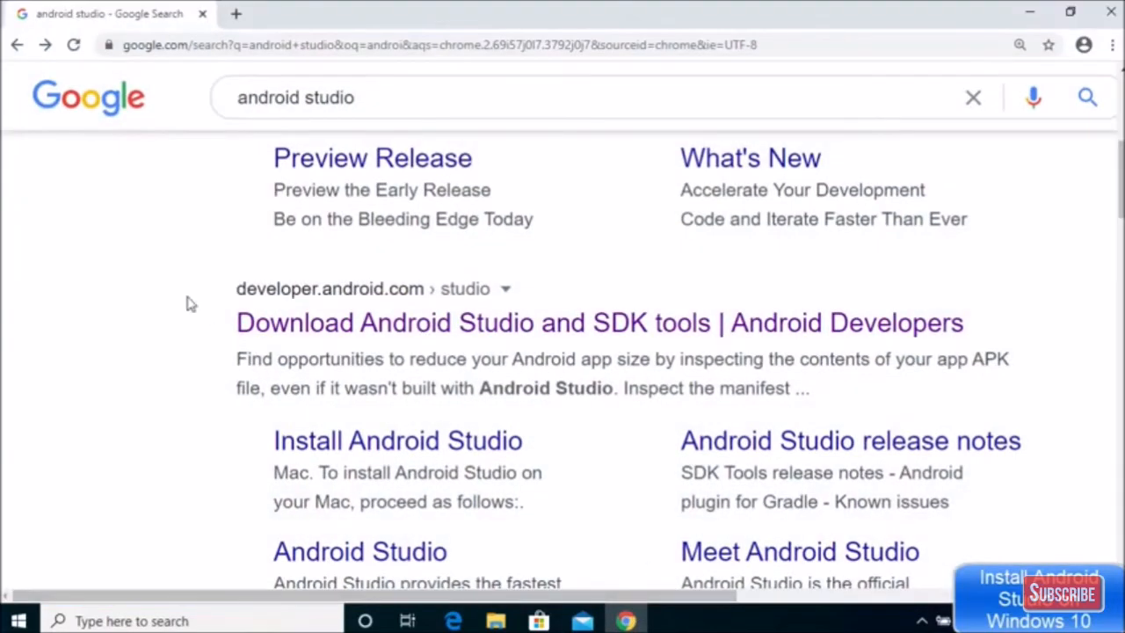
# Step: Open the Android Studio download page on developer.android.com from the search results and check its system requirements
pyautogui.scroll(5, 231, 223)
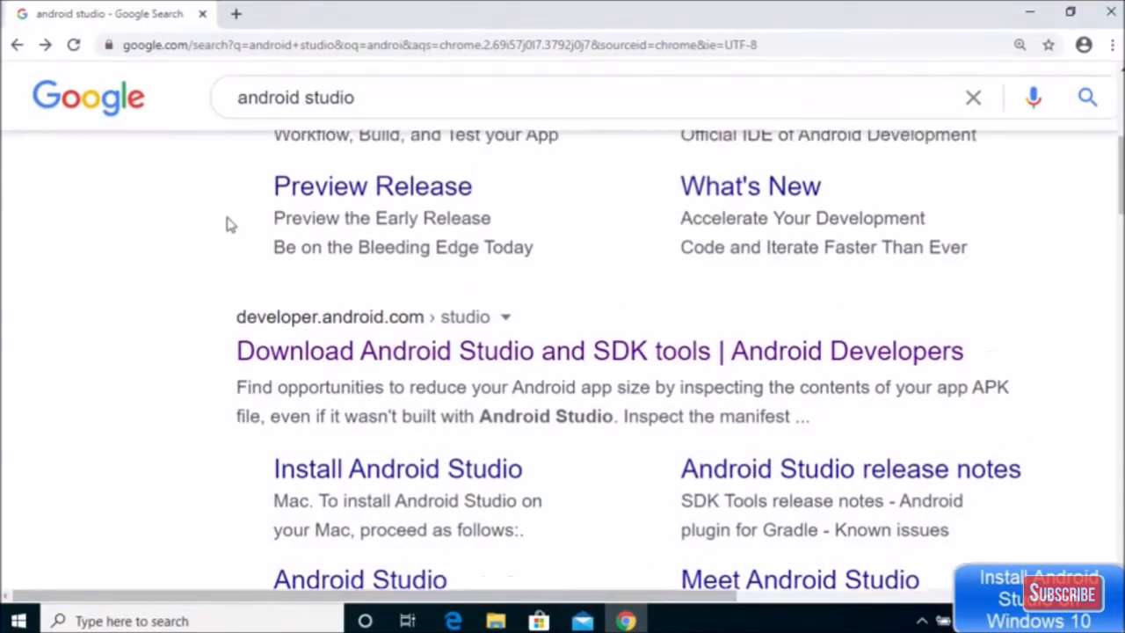
pyautogui.scroll(-5, 231, 223)
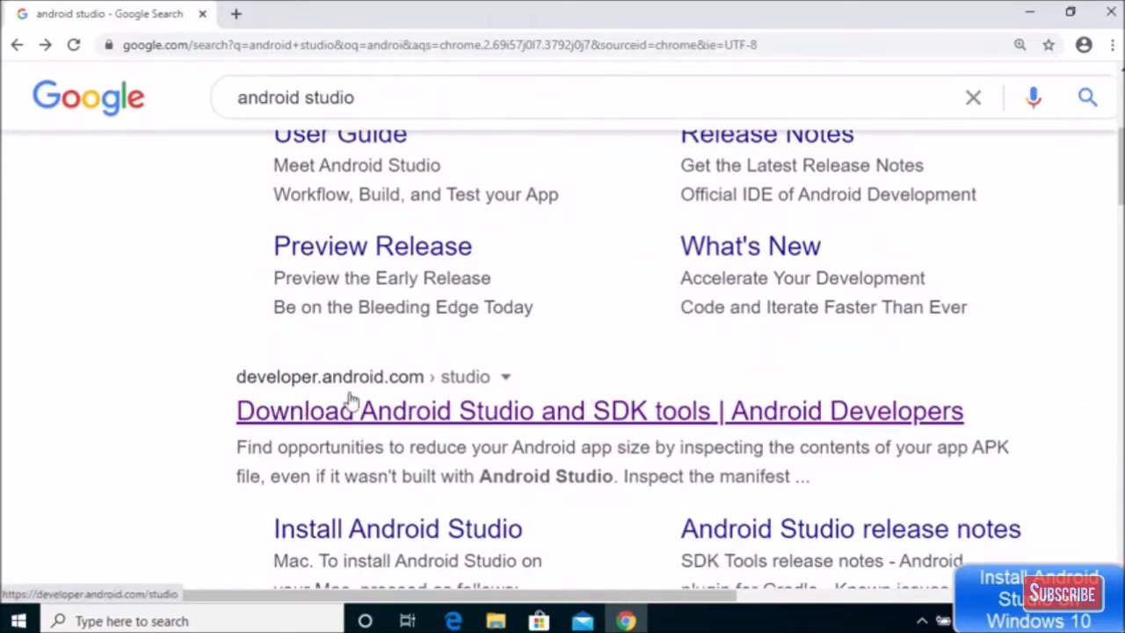
pyautogui.click(428, 409)
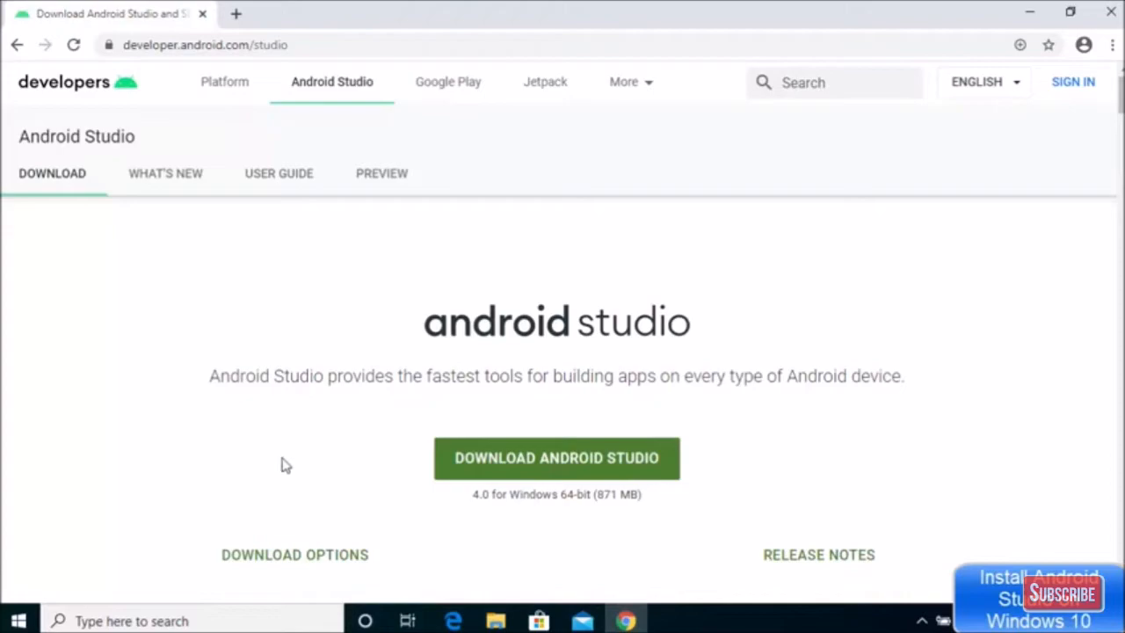
pyautogui.scroll(-20, 193, 442)
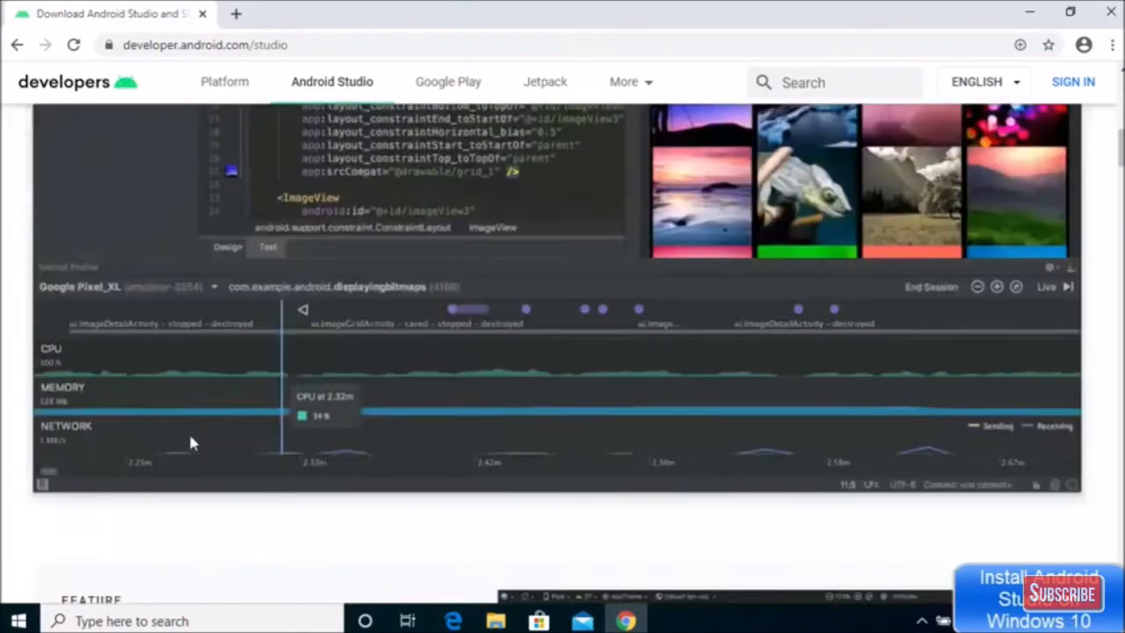
pyautogui.scroll(-20, 193, 442)
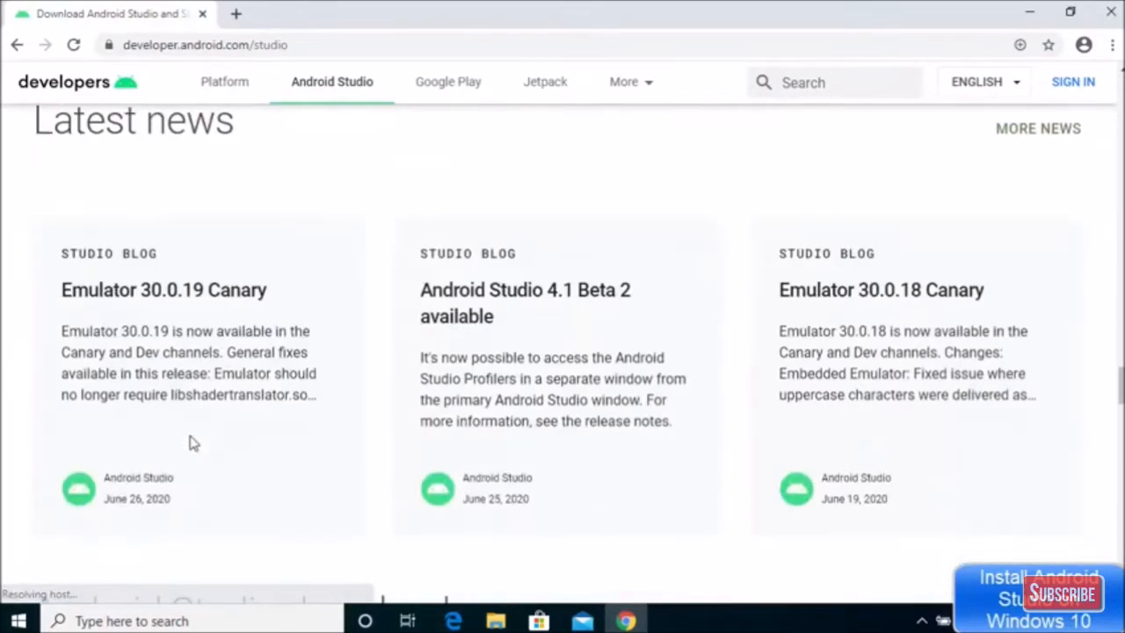
pyautogui.scroll(-8, 193, 442)
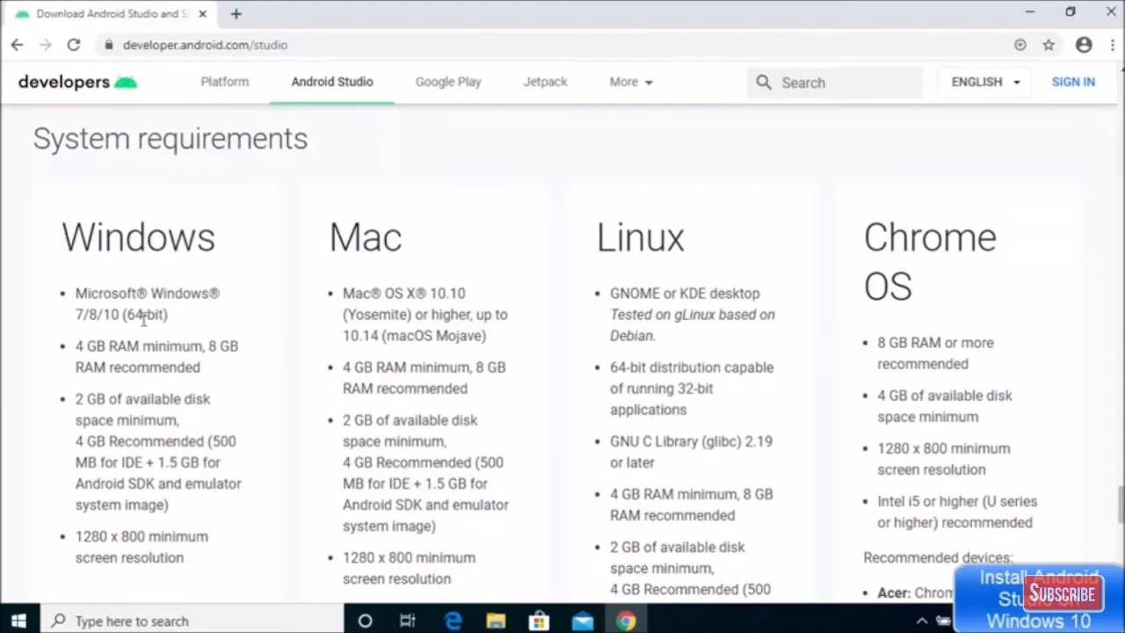
pyautogui.moveTo(1120, 504); pyautogui.dragTo(1114, 98)
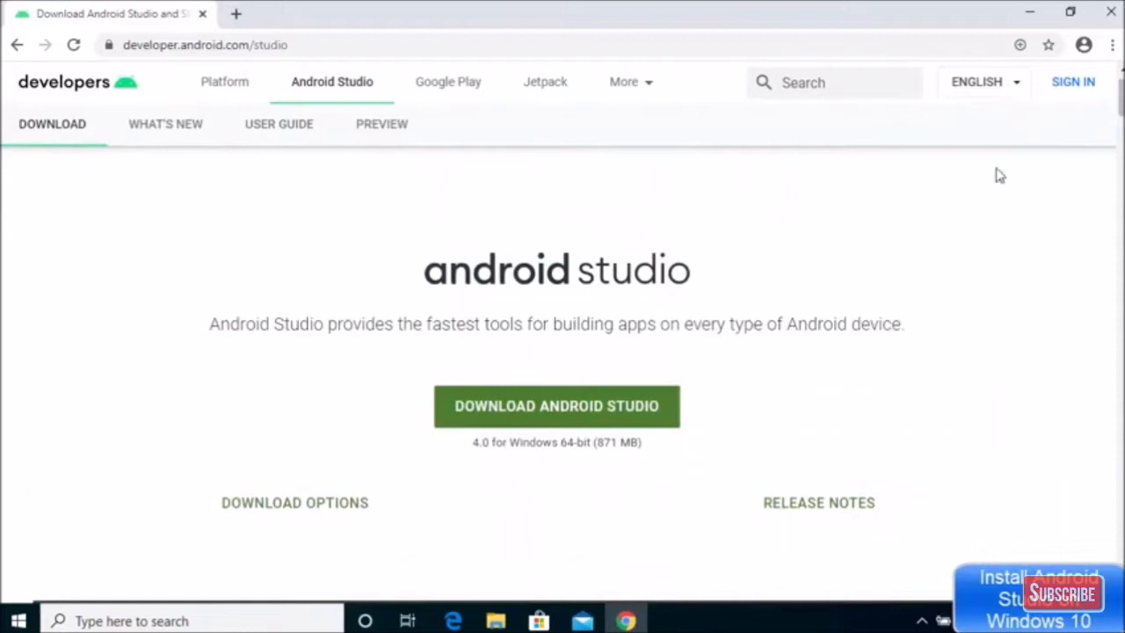
# Step: Accept the terms and conditions and download Android Studio for Windows, android-studio-ide-193.6514223-windows.exe
pyautogui.click(533, 424)
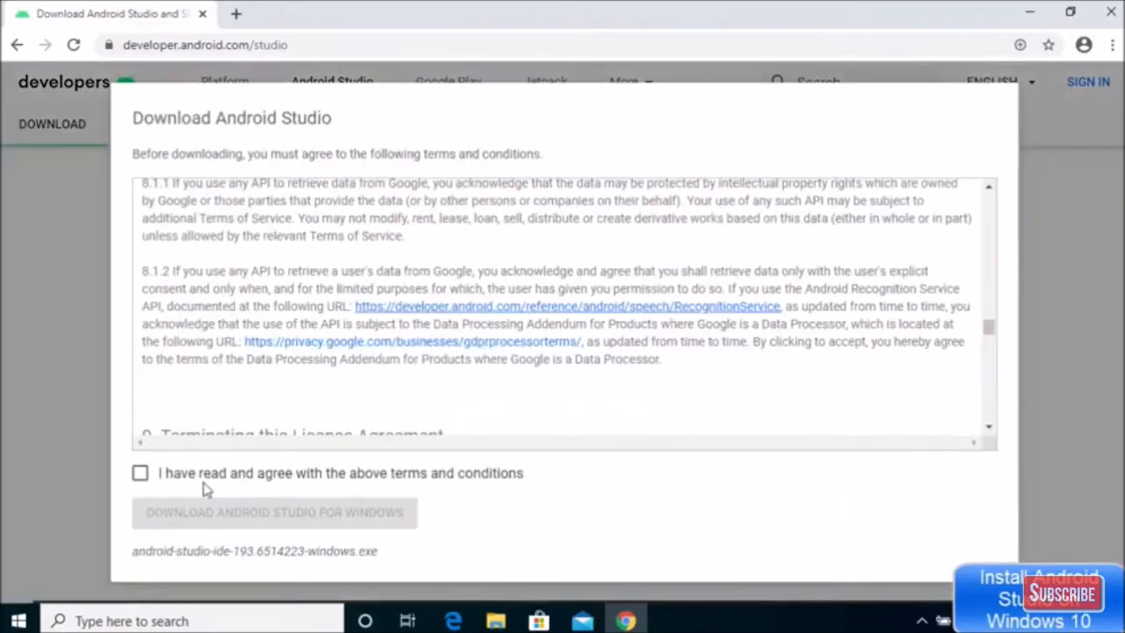
pyautogui.click(140, 474)
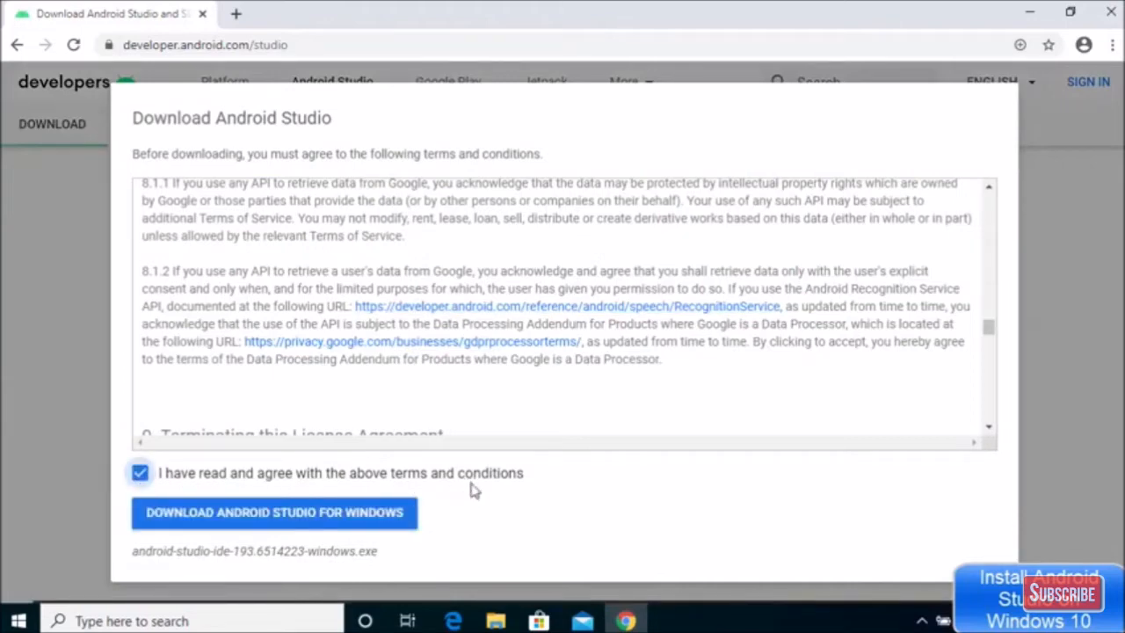
pyautogui.click(277, 514)
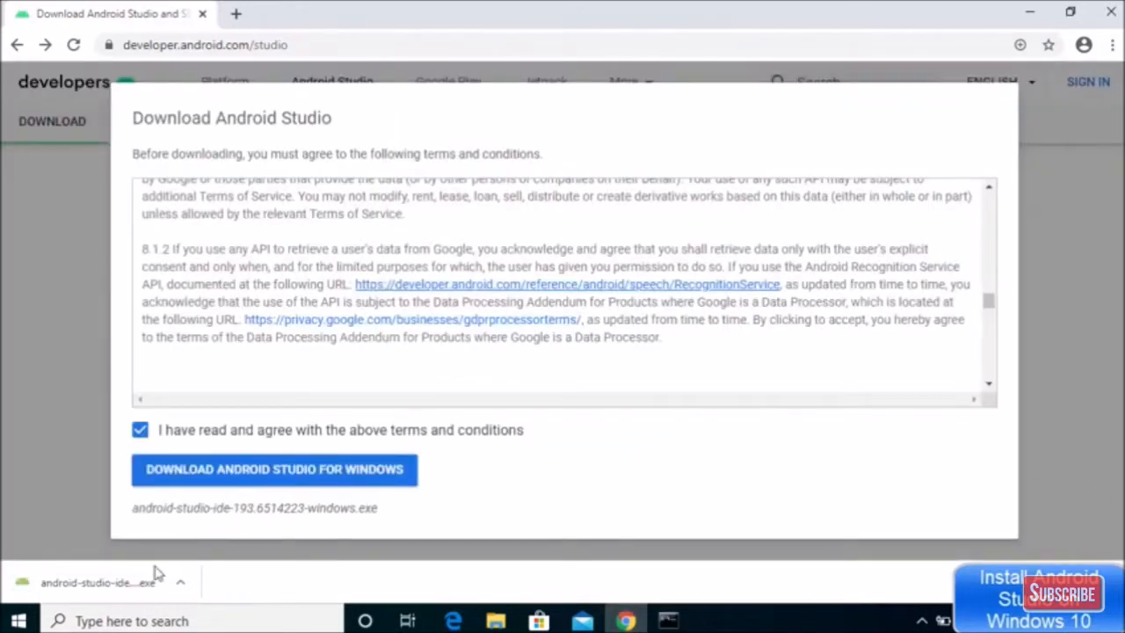
# Step: Run the downloaded Android Studio installer, minimize the browser and Command Prompt windows, and allow it to make changes to the device
pyautogui.click(132, 582)
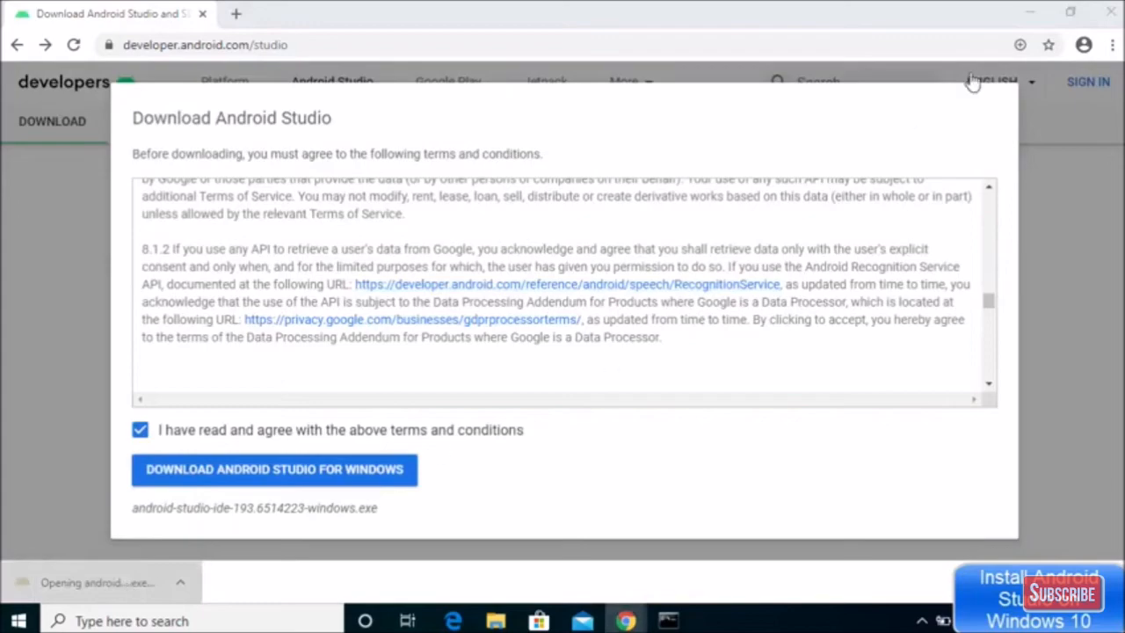
pyautogui.click(1024, 16)
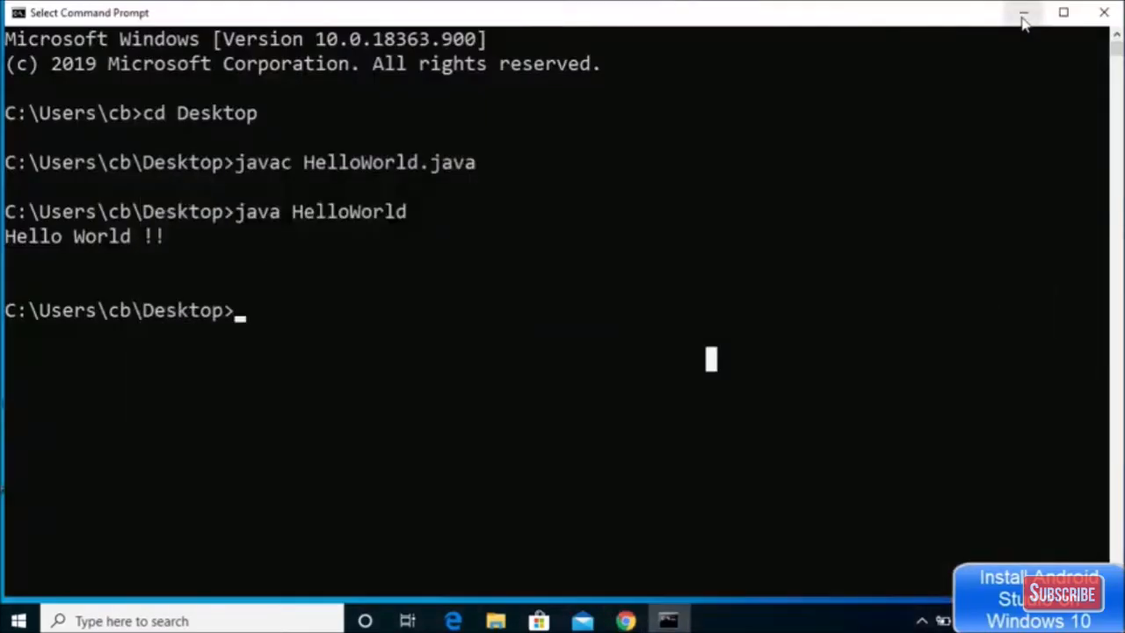
pyautogui.click(1022, 14)
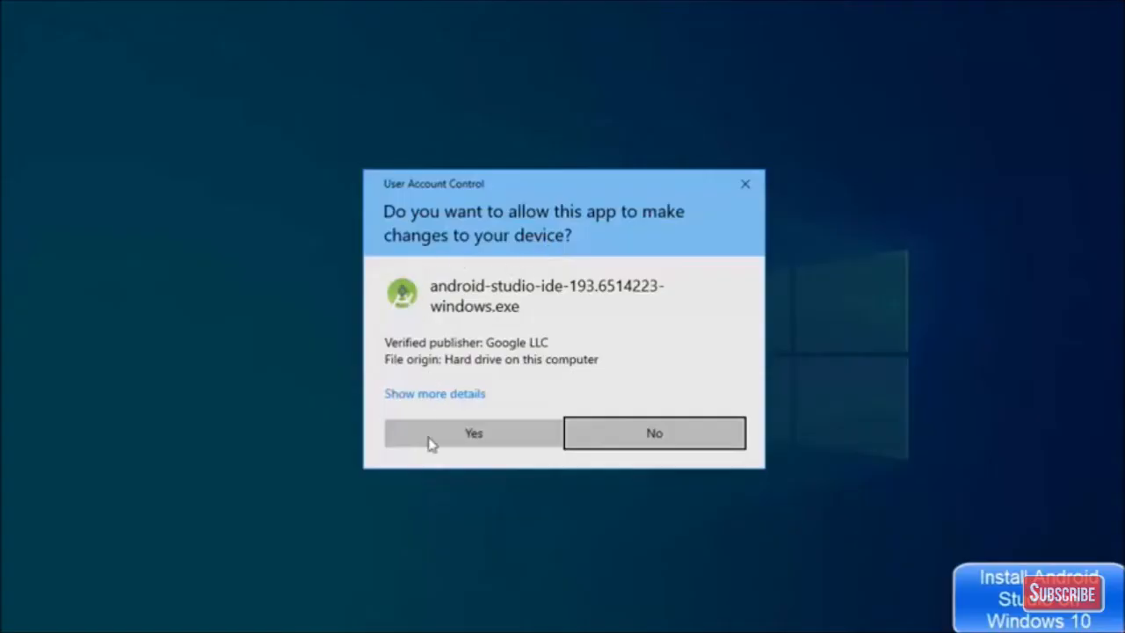
pyautogui.click(450, 446)
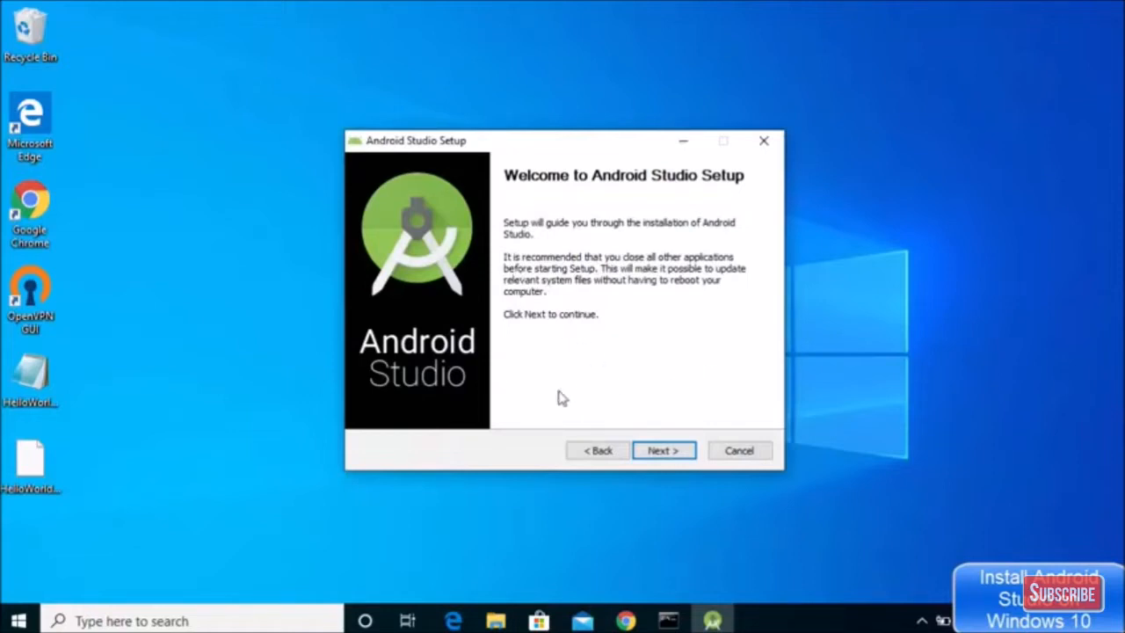
# Step: Install Android Studio with Android Virtual Device in C:\Program Files\Android\Android Studio, using the Start Menu folder Android Studio
pyautogui.click(652, 455)
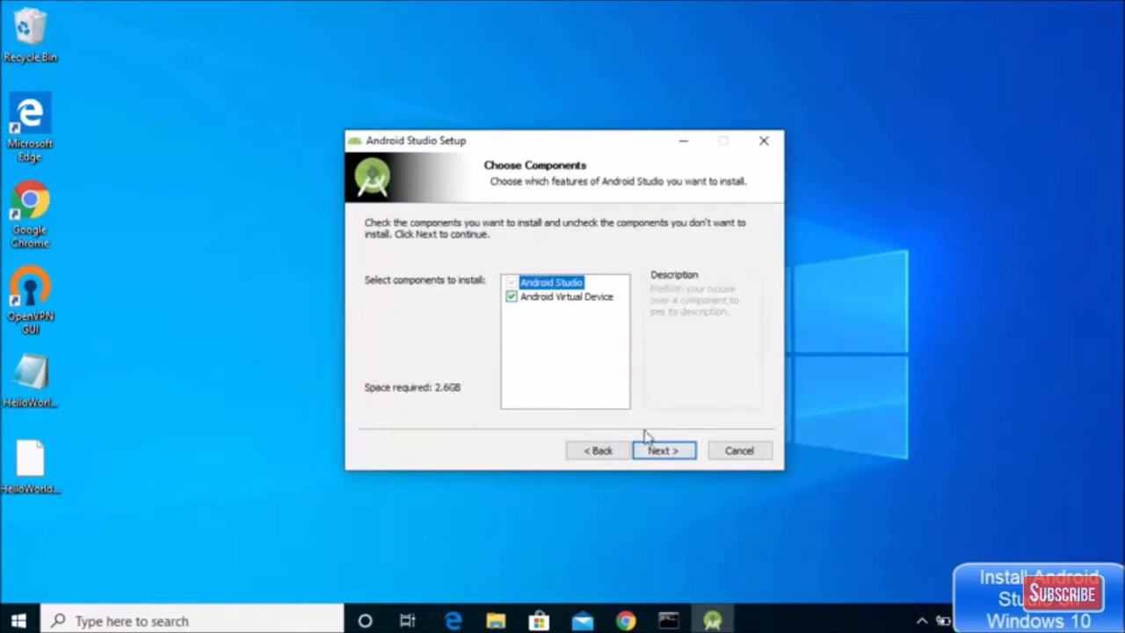
pyautogui.click(657, 457)
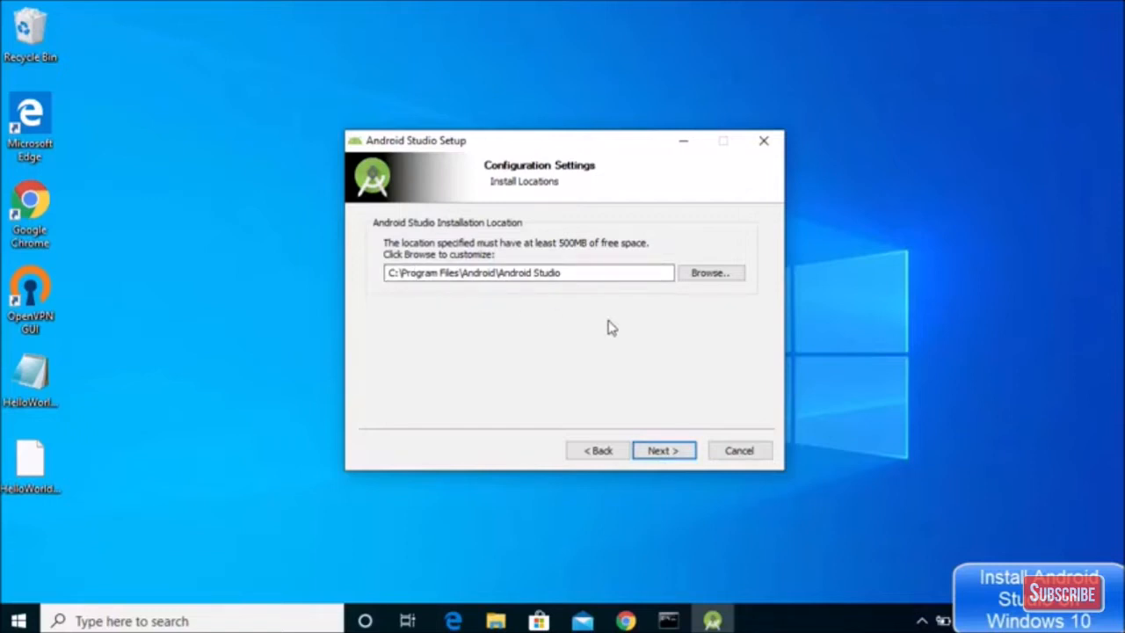
pyautogui.click(661, 450)
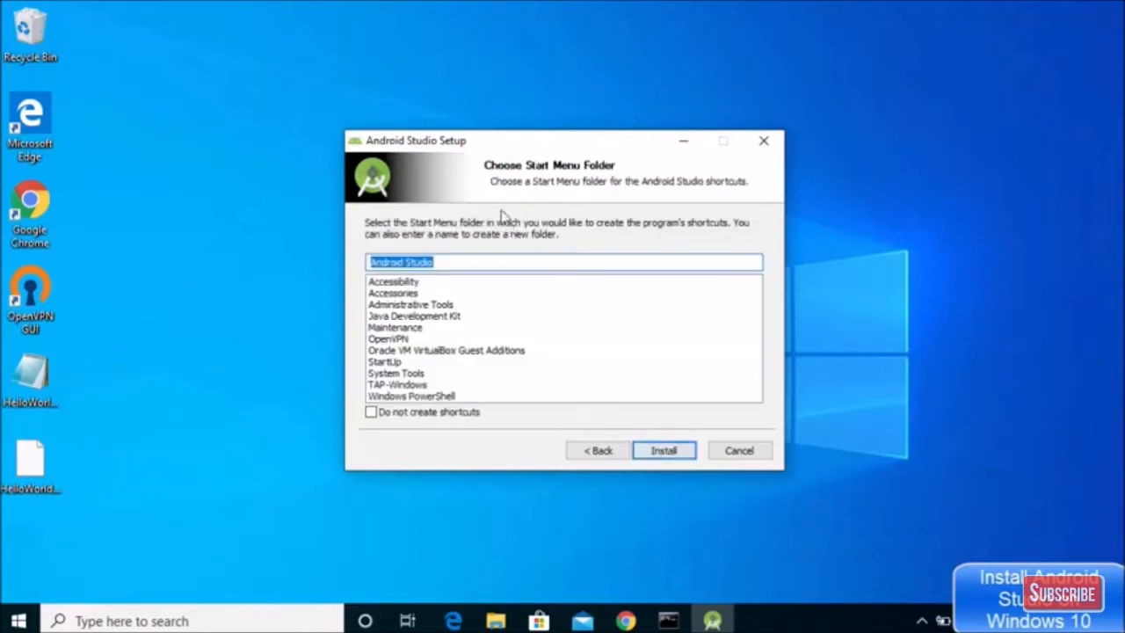
pyautogui.click(657, 452)
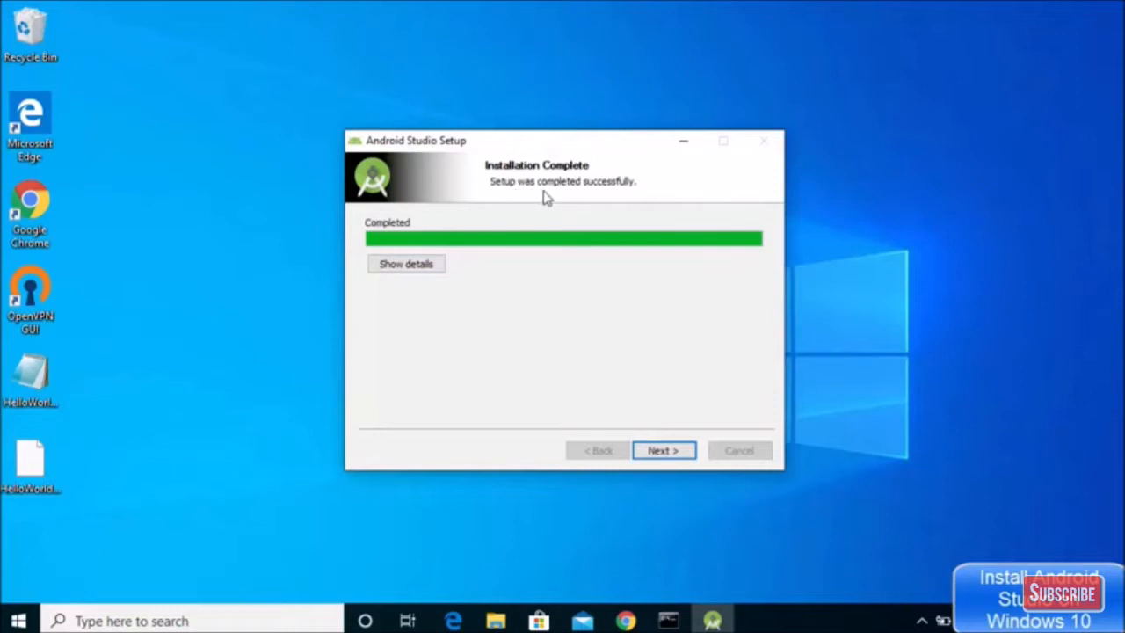
pyautogui.click(651, 460)
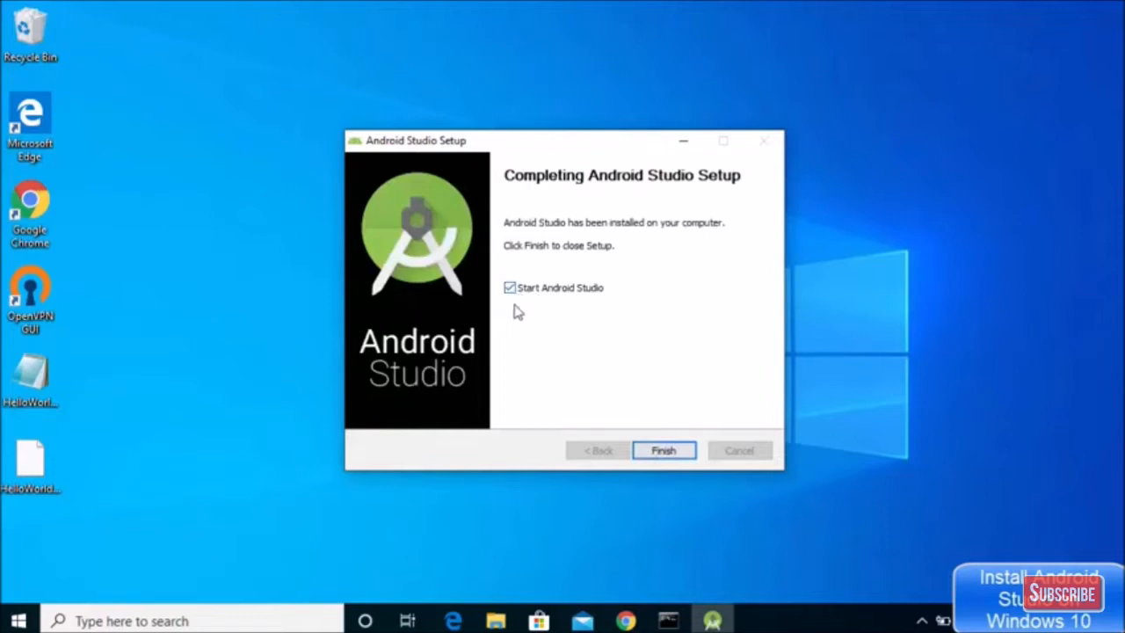
# Step: Finish the installer with Android Studio set to start, without importing settings or sending usage statistics
pyautogui.click(663, 451)
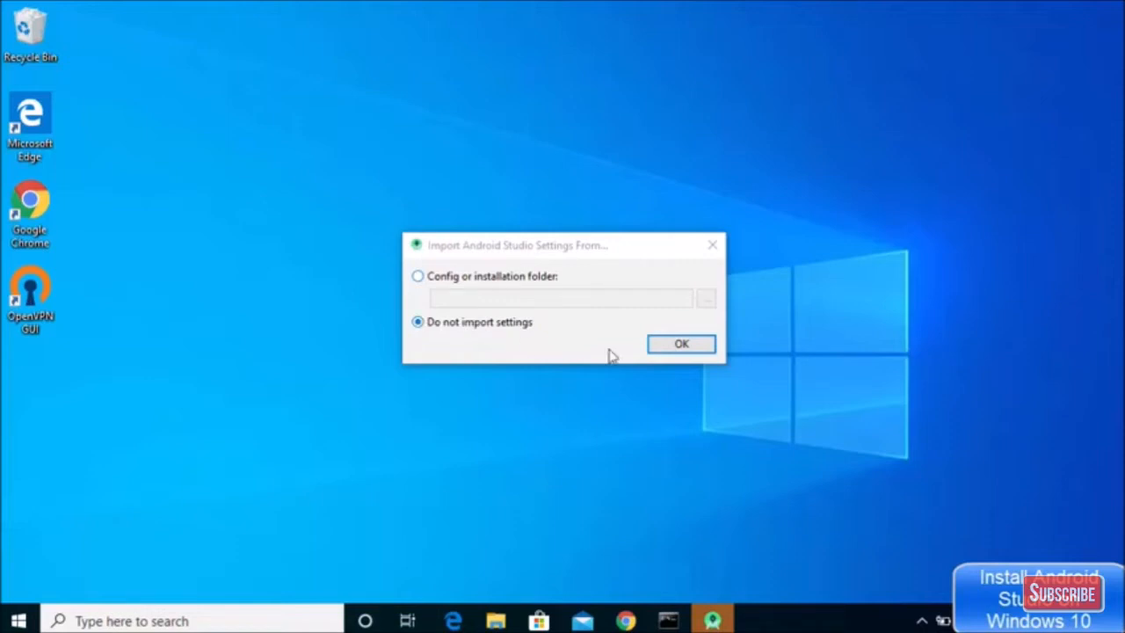
pyautogui.click(687, 348)
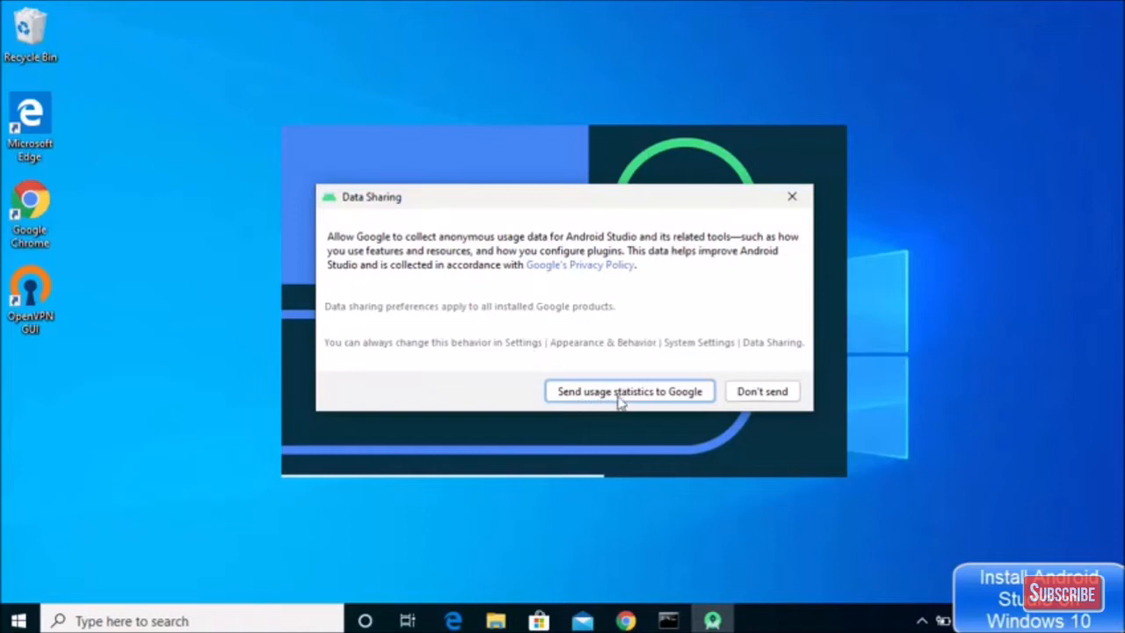
pyautogui.click(751, 400)
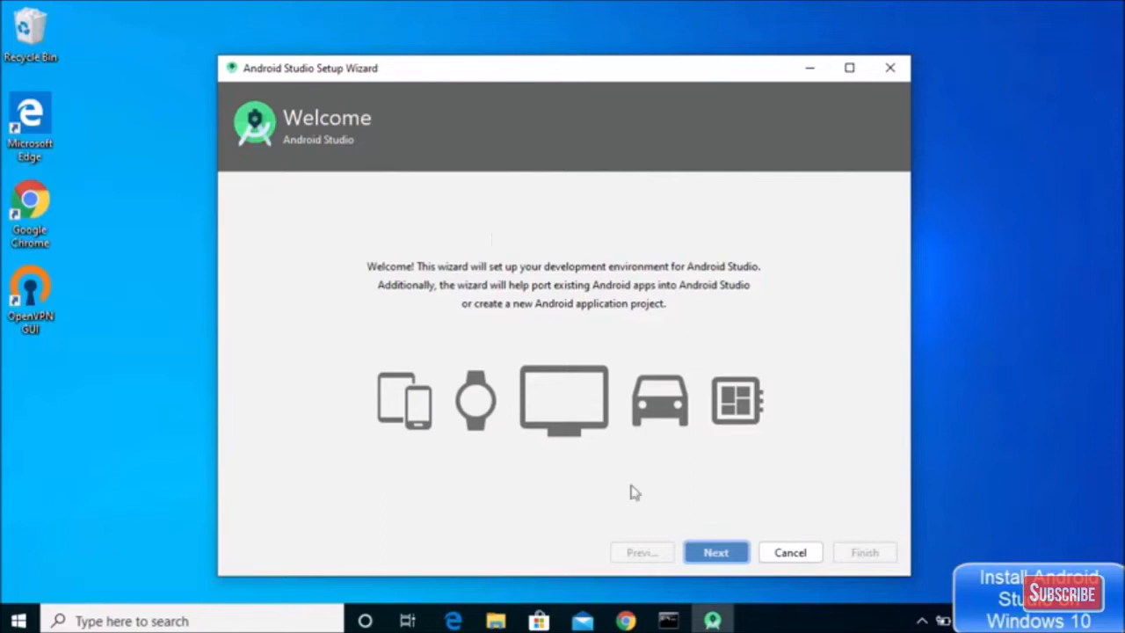
# Step: Choose the Standard install type and the Light UI theme in the setup wizard, after previewing Darcula
pyautogui.click(713, 554)
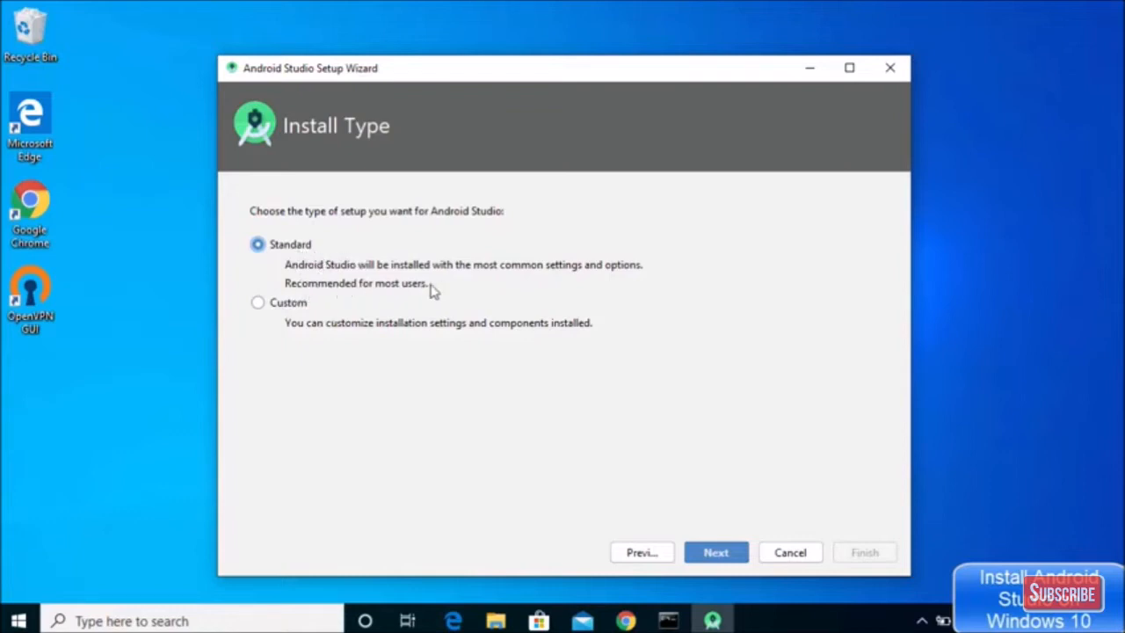
pyautogui.click(716, 551)
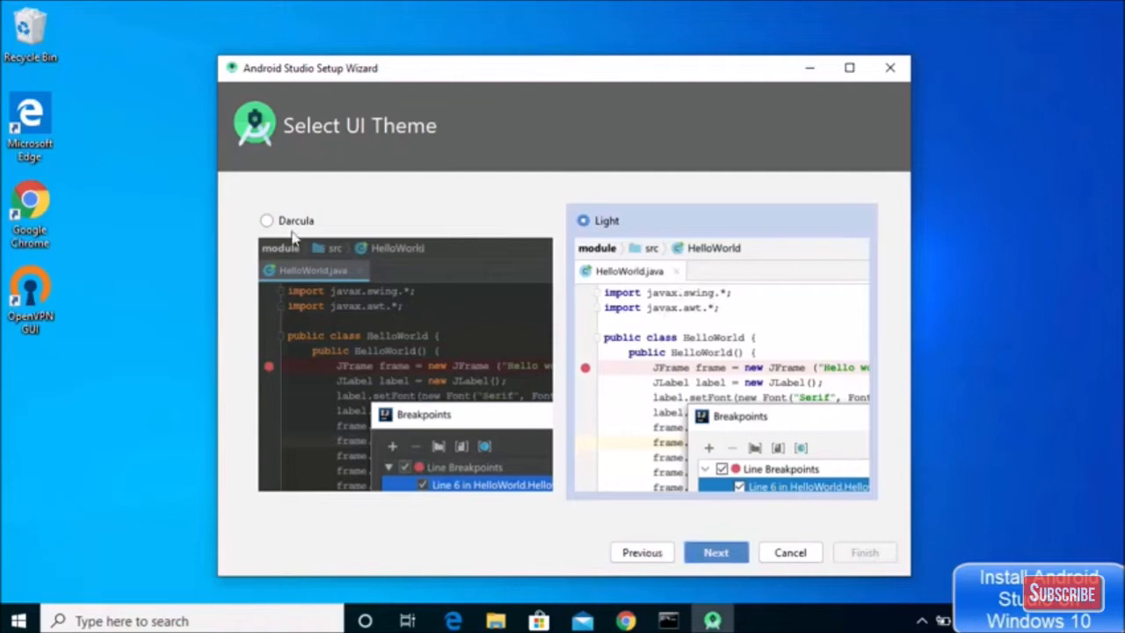
pyautogui.click(266, 221)
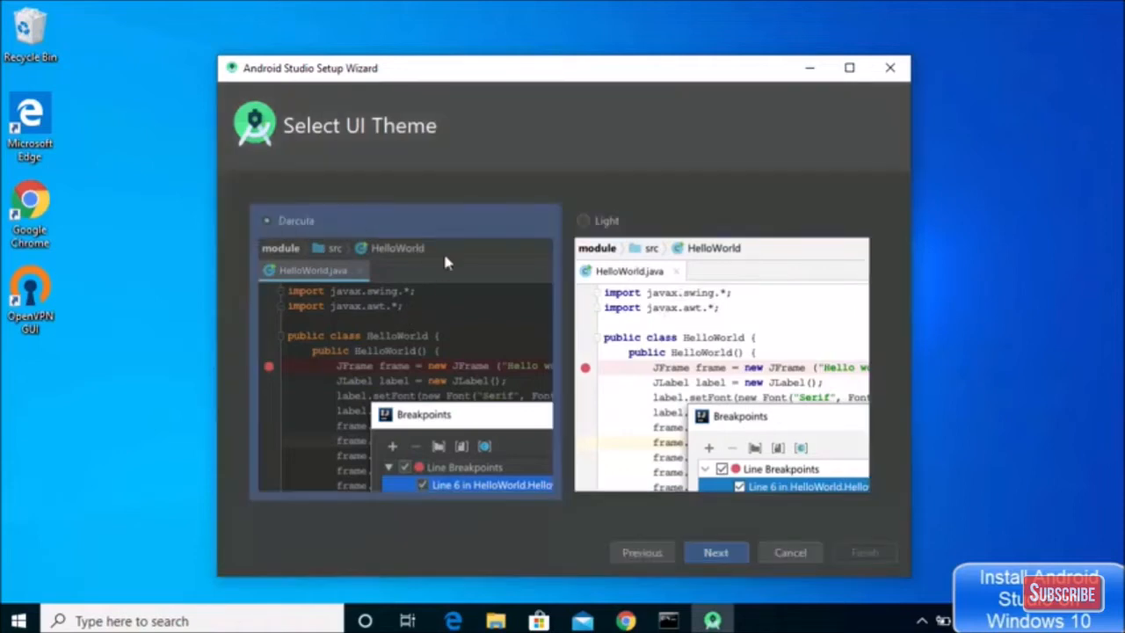
pyautogui.click(584, 221)
pyautogui.click(715, 553)
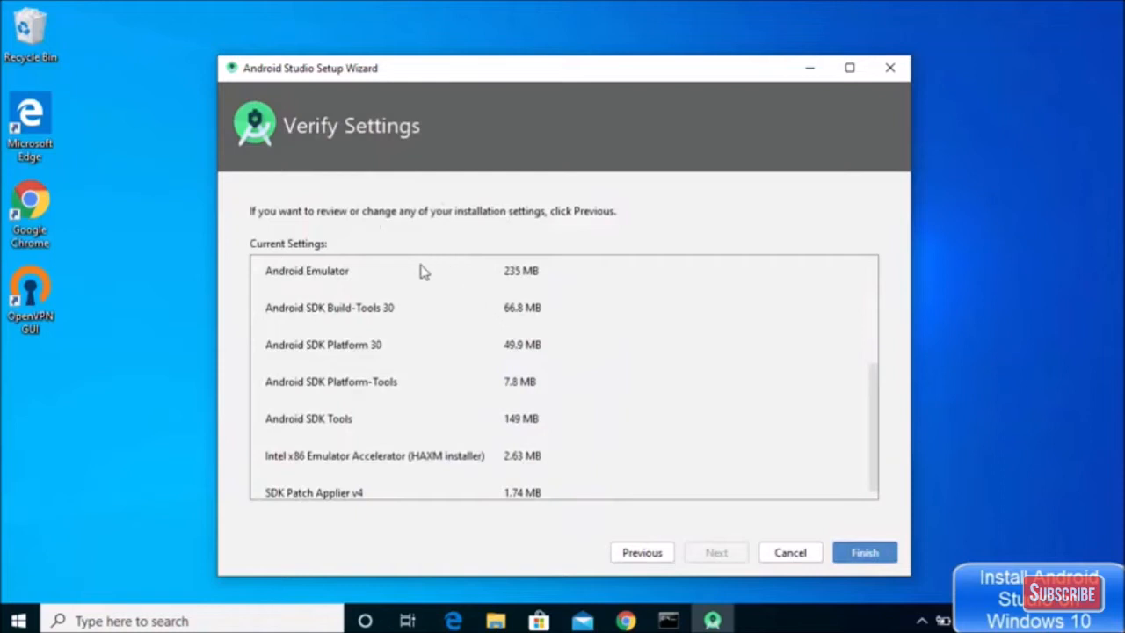
# Step: Review the listed installation settings, download the SDK components with details shown, and finish the setup wizard
pyautogui.scroll(5, 413, 281)
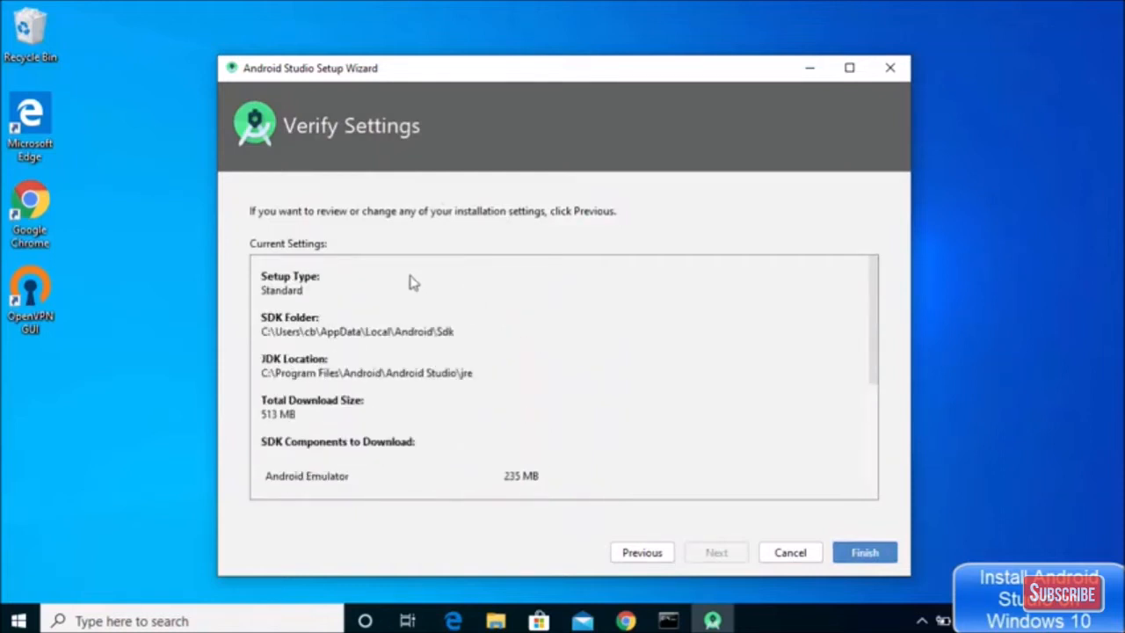
pyautogui.scroll(-5, 413, 281)
pyautogui.scroll(5, 412, 292)
pyautogui.scroll(-5, 413, 292)
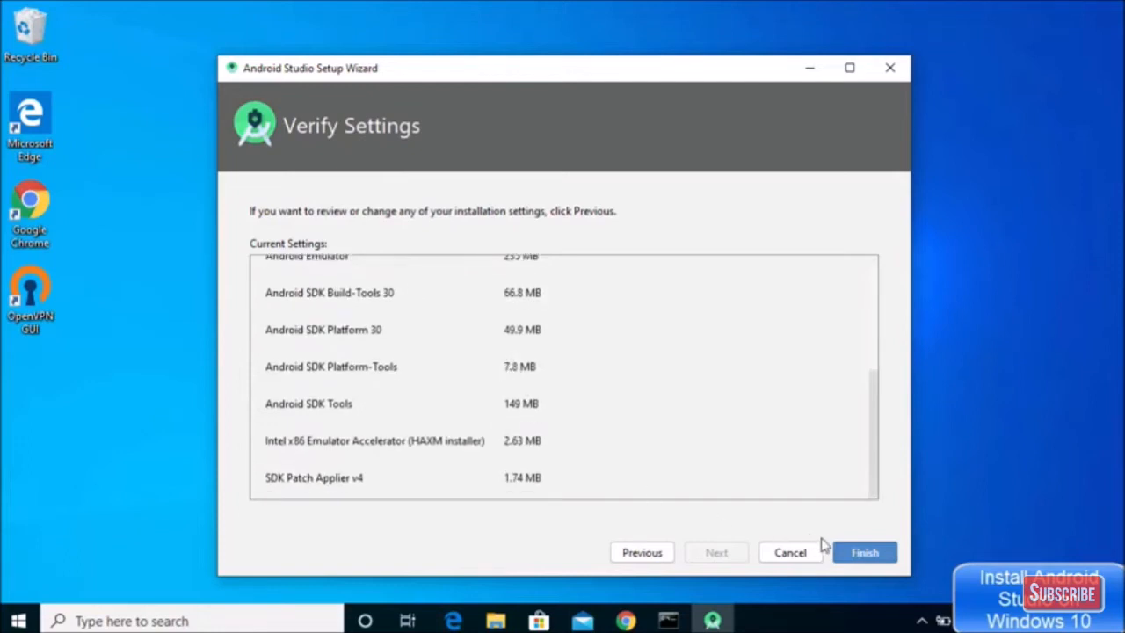
pyautogui.click(861, 552)
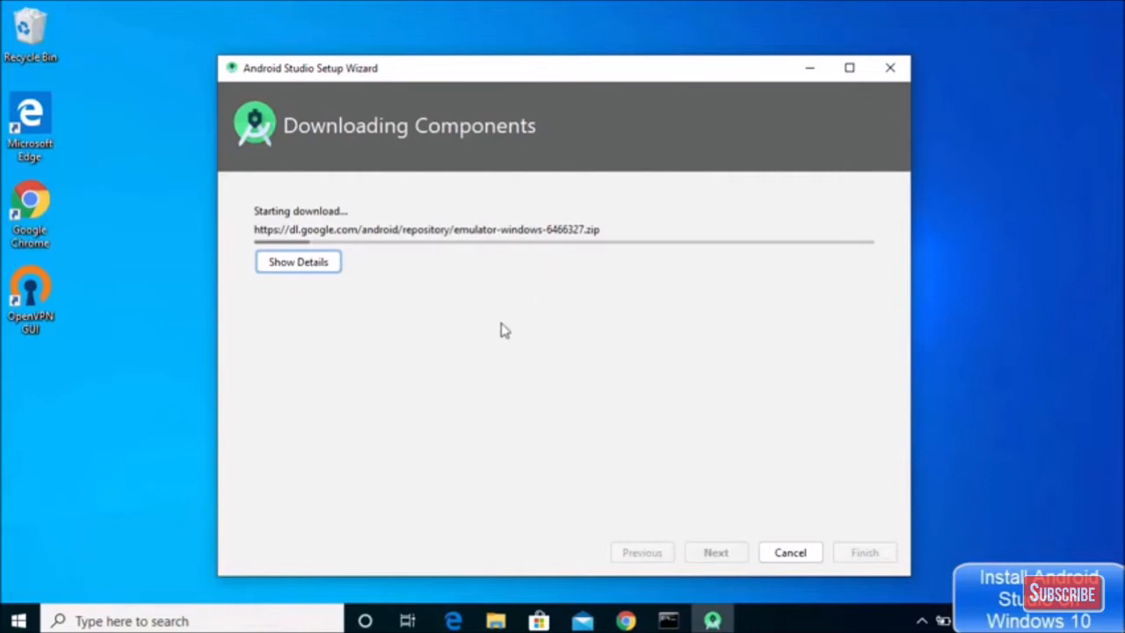
pyautogui.press('space')
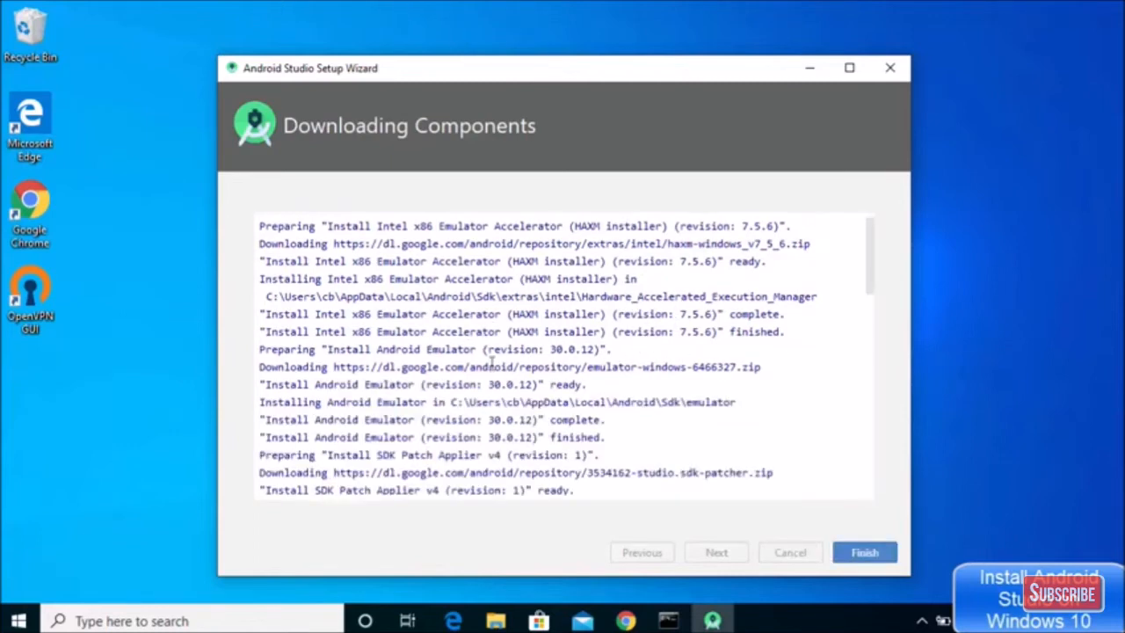
pyautogui.click(861, 554)
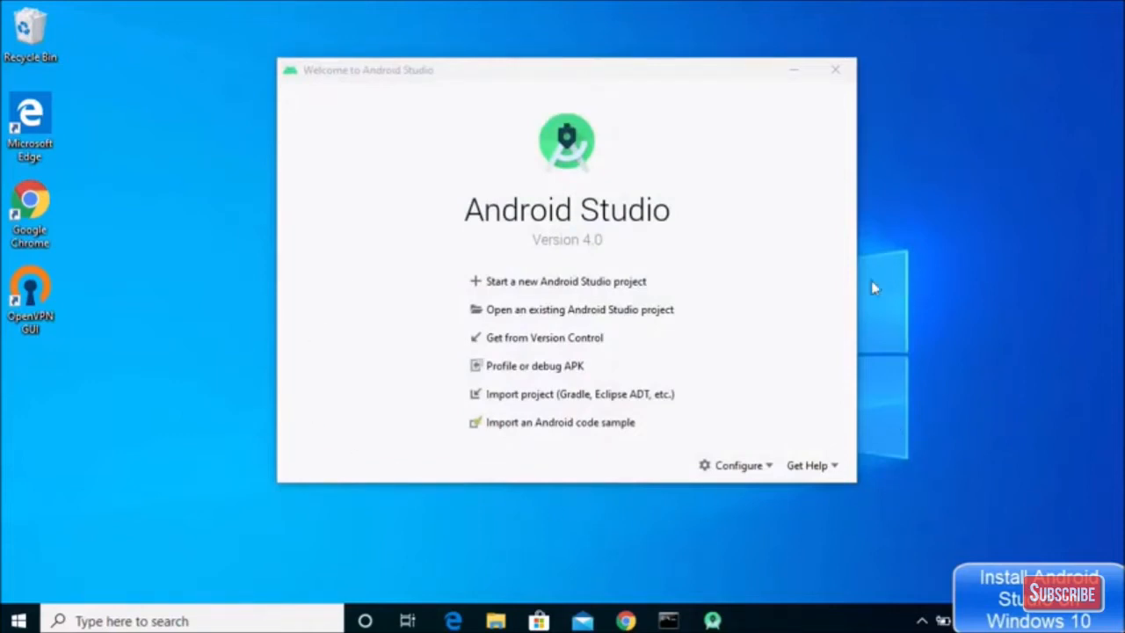
# Step: Start a new Android Studio project and look through the TV, Automotive and Android Things templates, returning to Phone and Tablet
pyautogui.click(545, 283)
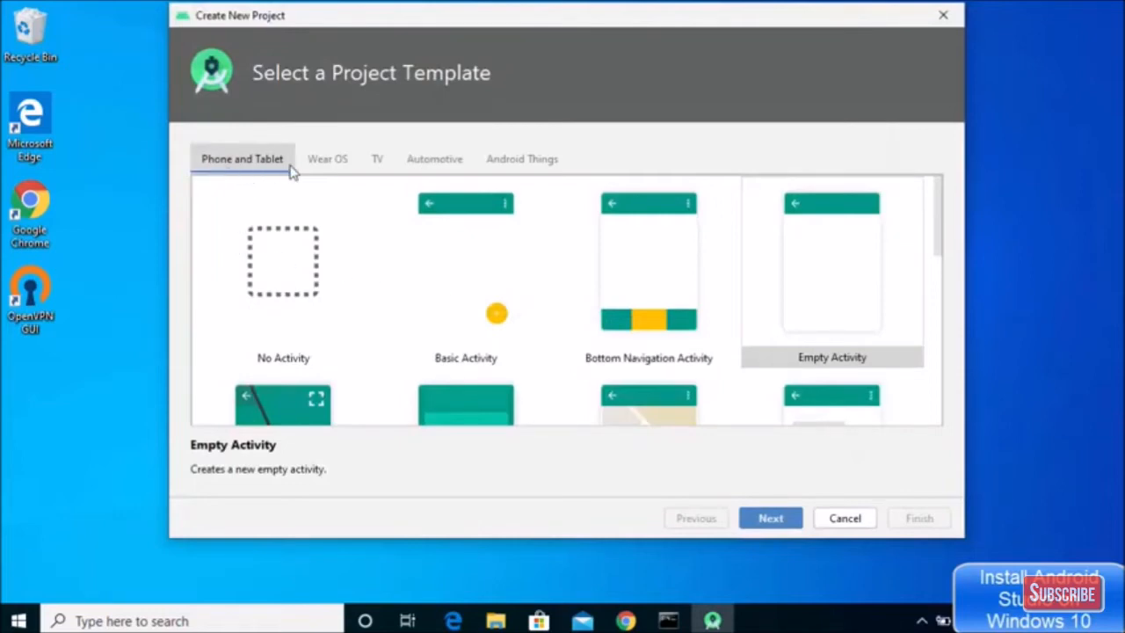
pyautogui.click(375, 162)
pyautogui.click(443, 166)
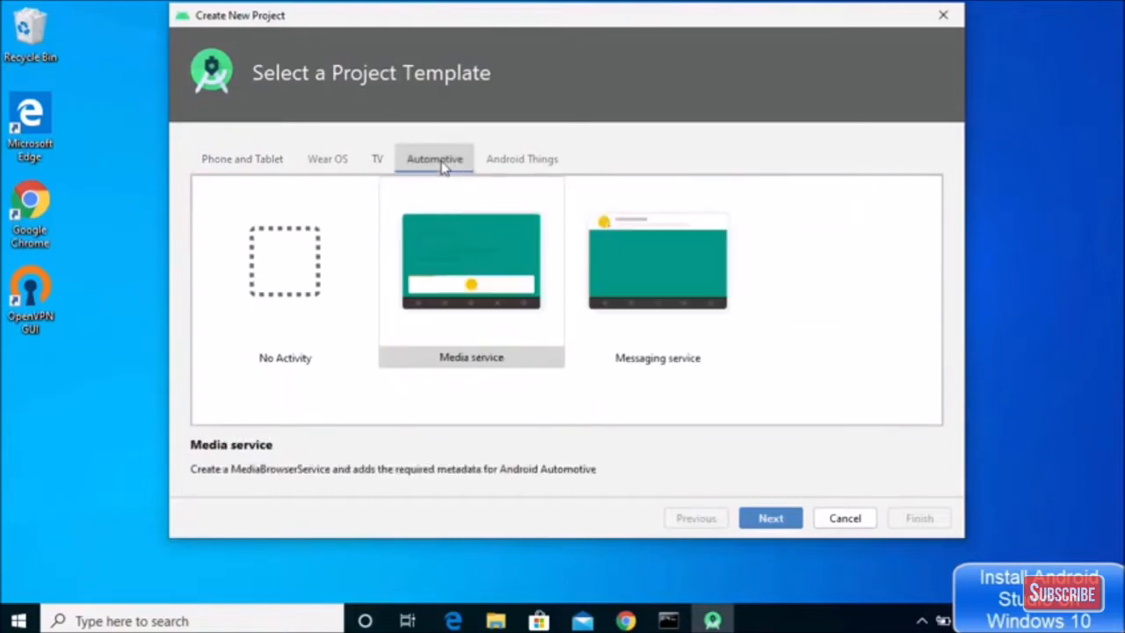
pyautogui.click(512, 170)
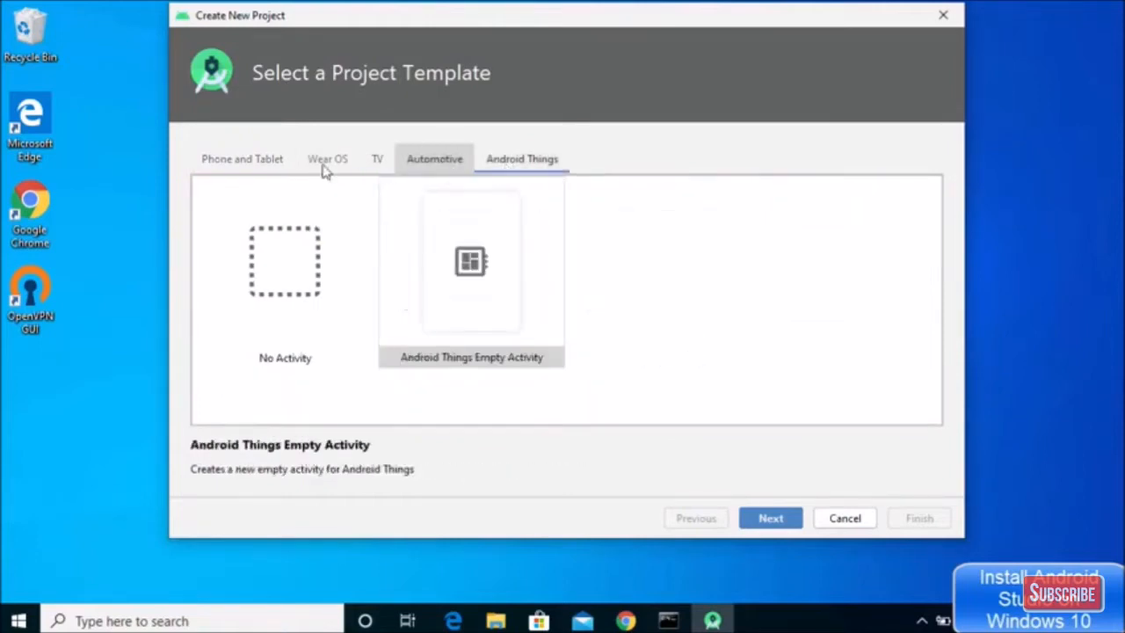
pyautogui.click(278, 159)
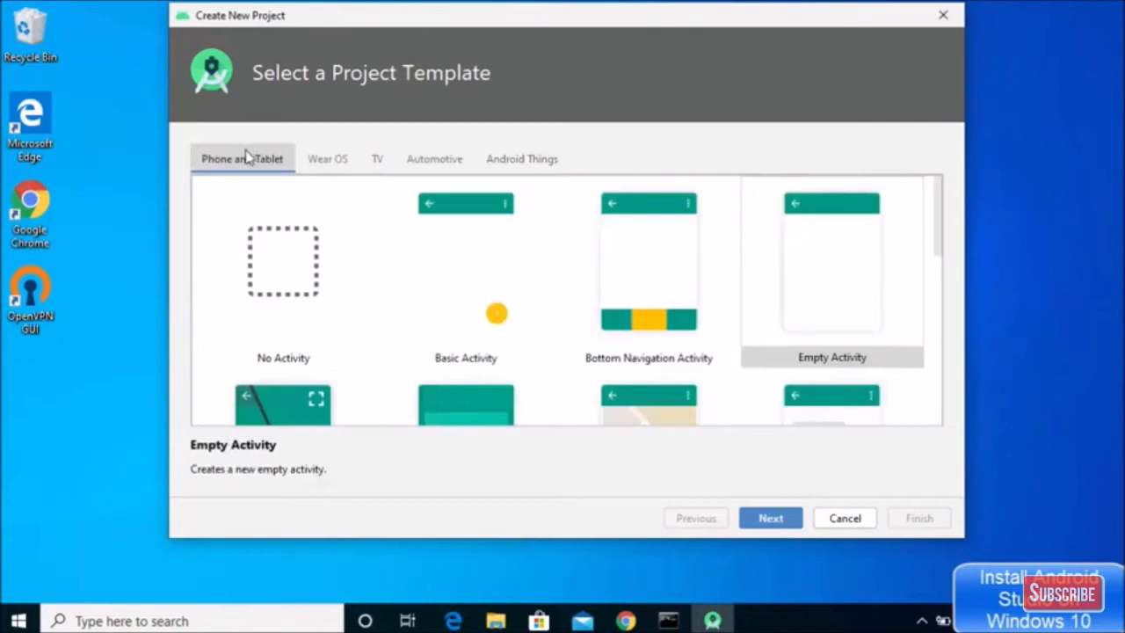
# Step: Choose the Empty Activity template for phone and tablet and name the project HelloWorld
pyautogui.click(757, 277)
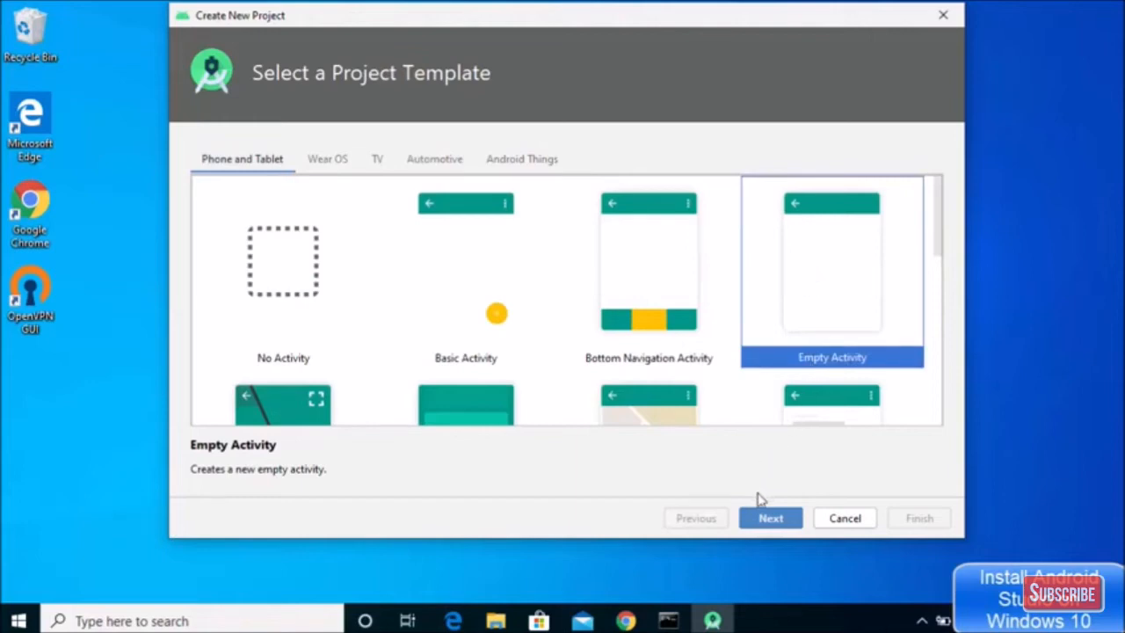
pyautogui.click(756, 520)
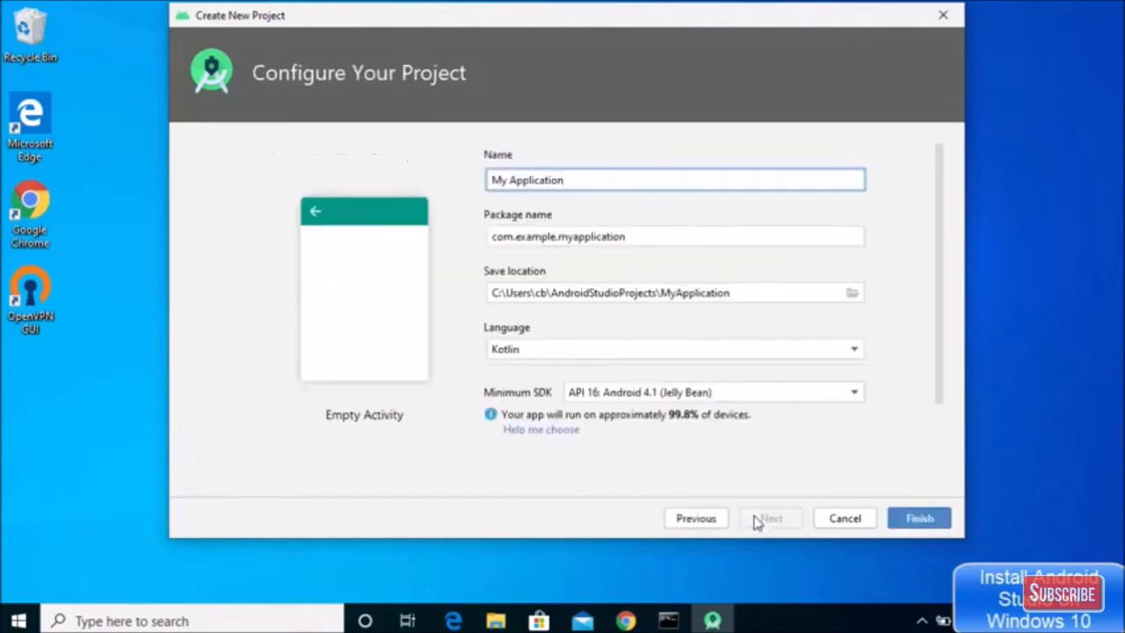
pyautogui.tripleClick(481, 179)
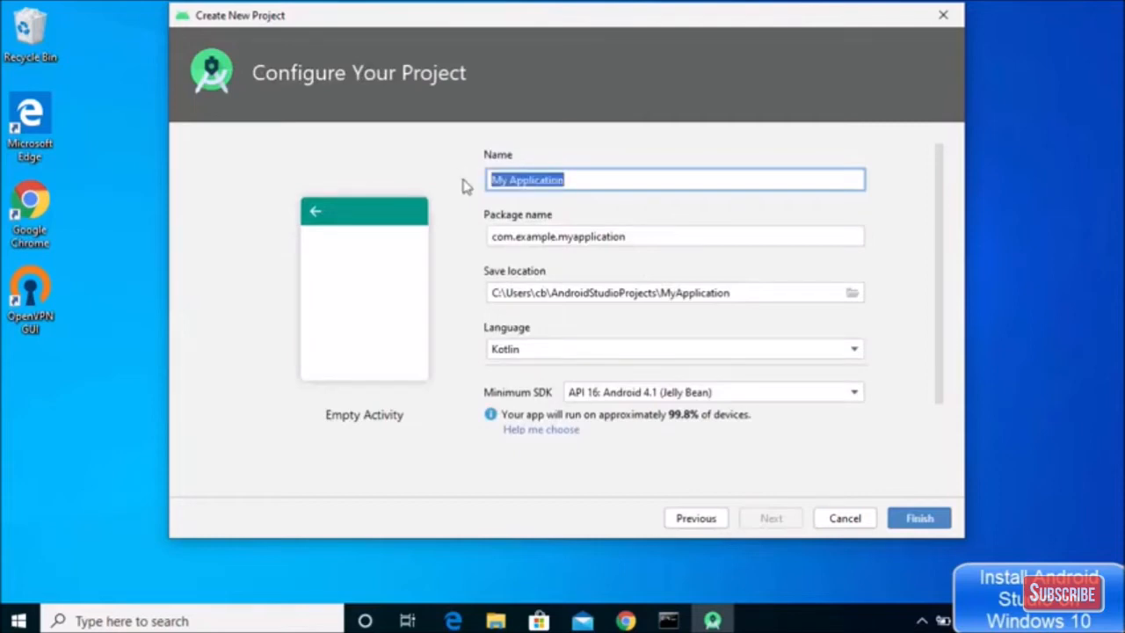
pyautogui.write('H')
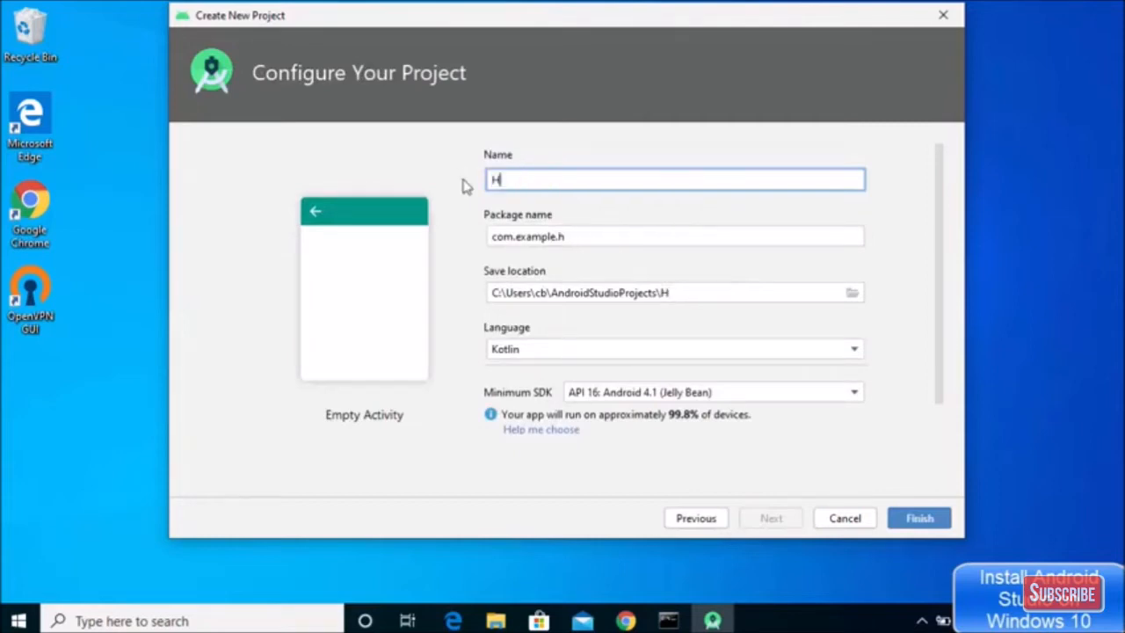
pyautogui.write('elloWorld')
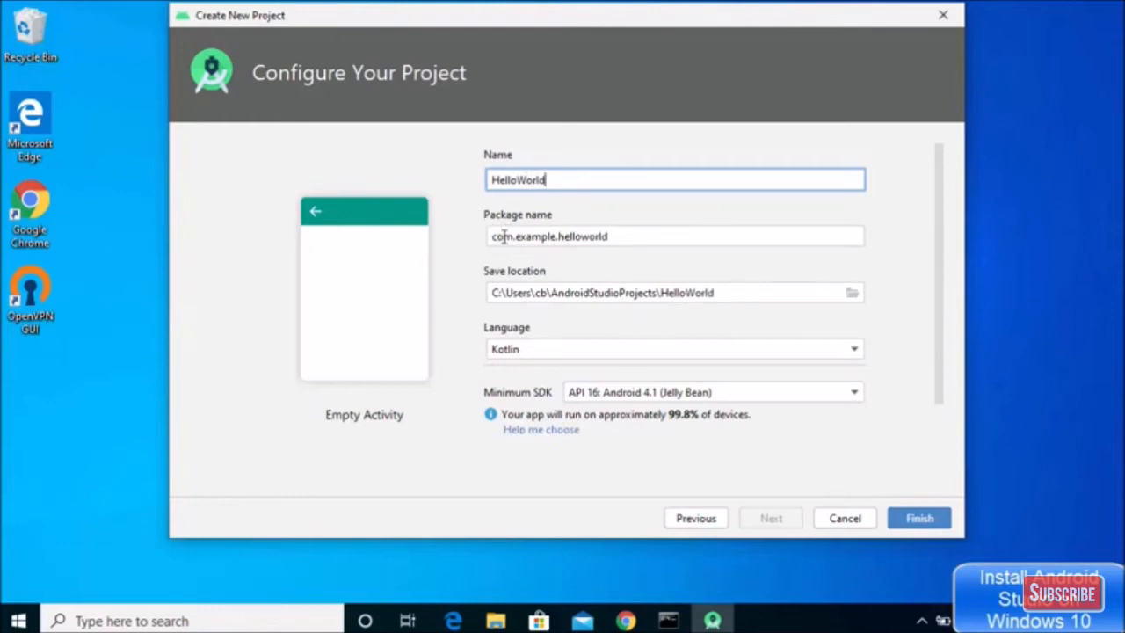
# Step: Create the project with Java as language and API 16: Android 4.1 (Jelly Bean) as minimum SDK, after trying API 21: Android 5.0 (Lollipop)
pyautogui.click(514, 349)
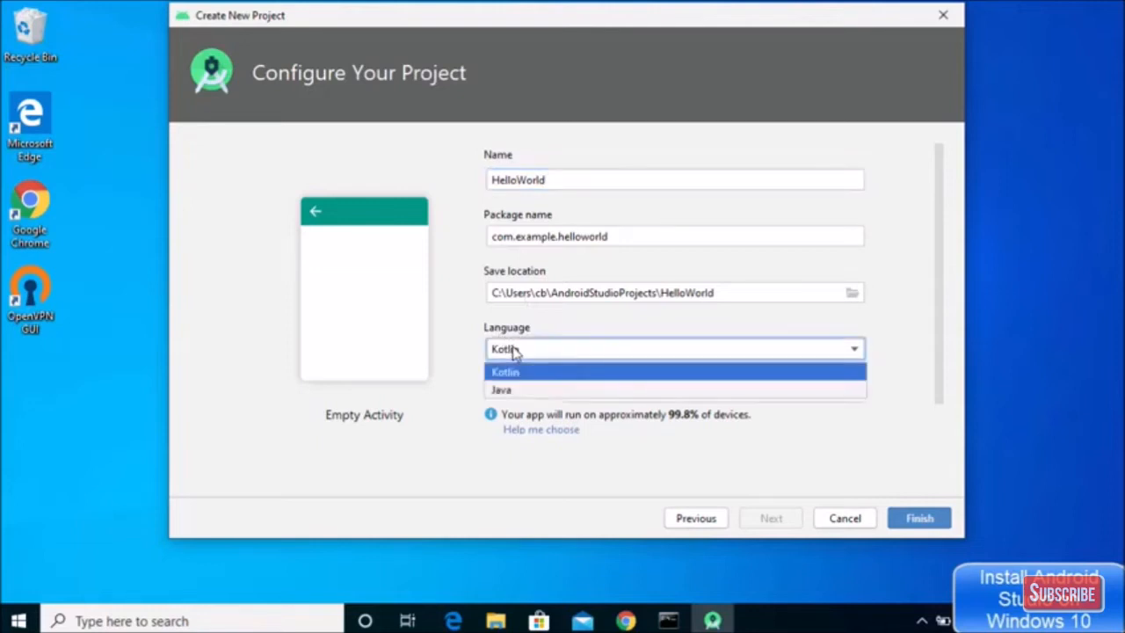
pyautogui.click(519, 392)
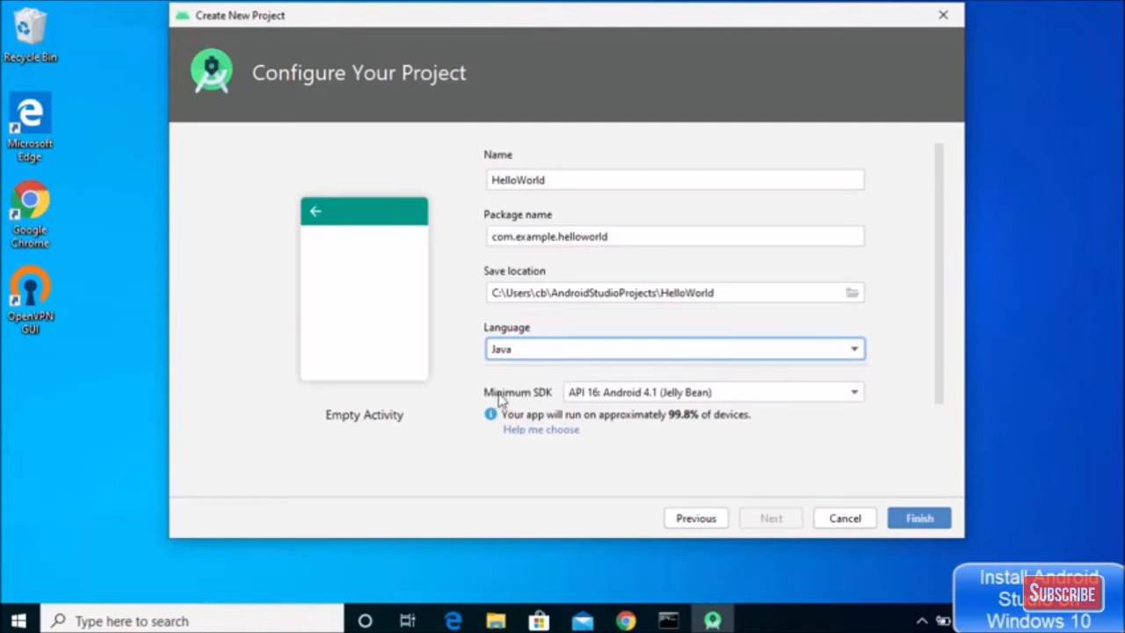
pyautogui.click(587, 397)
pyautogui.scroll(1, 596, 431)
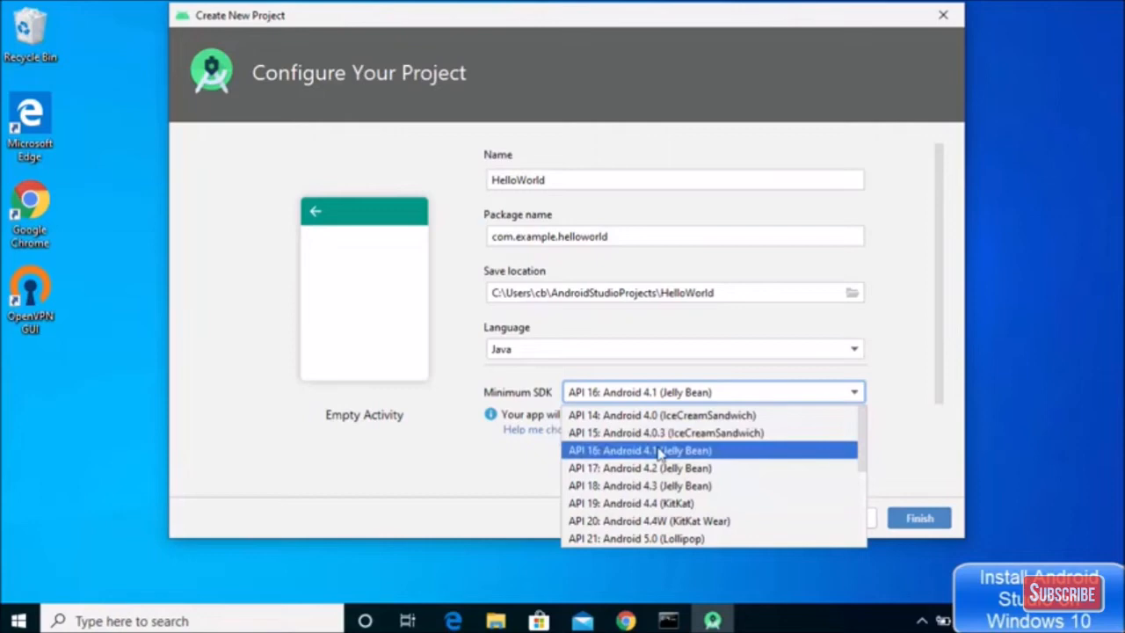
pyautogui.click(630, 538)
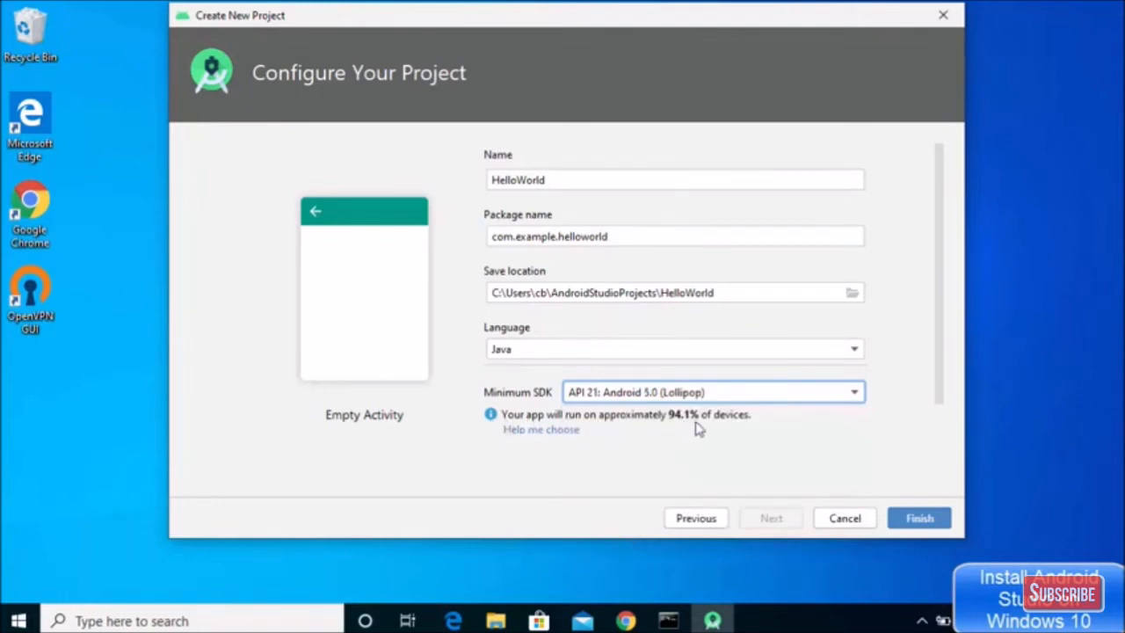
pyautogui.click(730, 397)
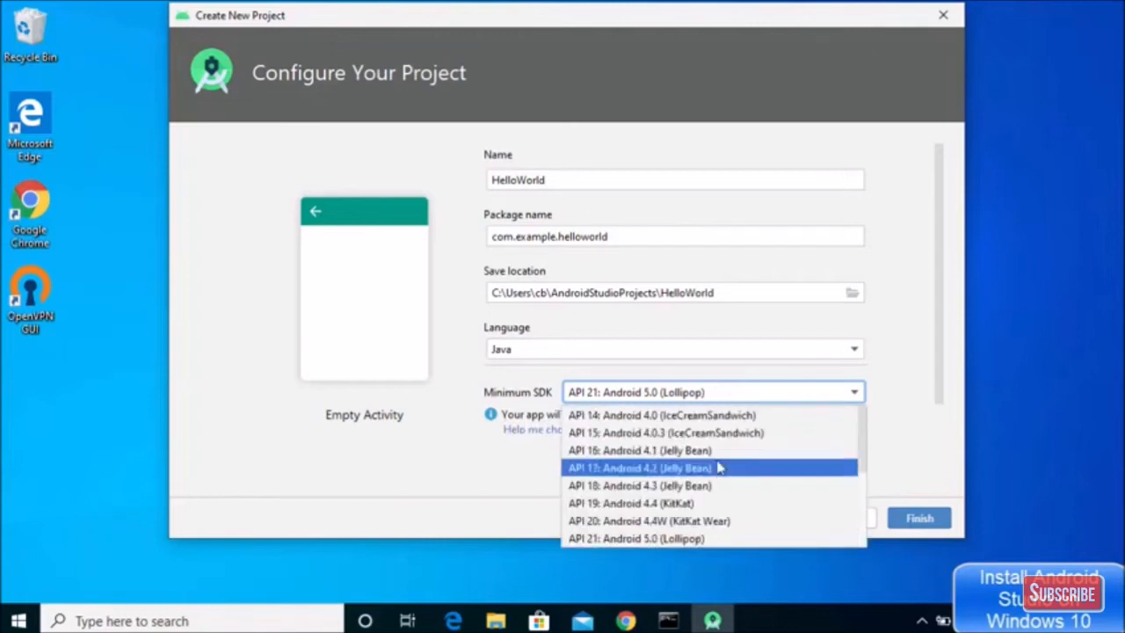
pyautogui.click(626, 452)
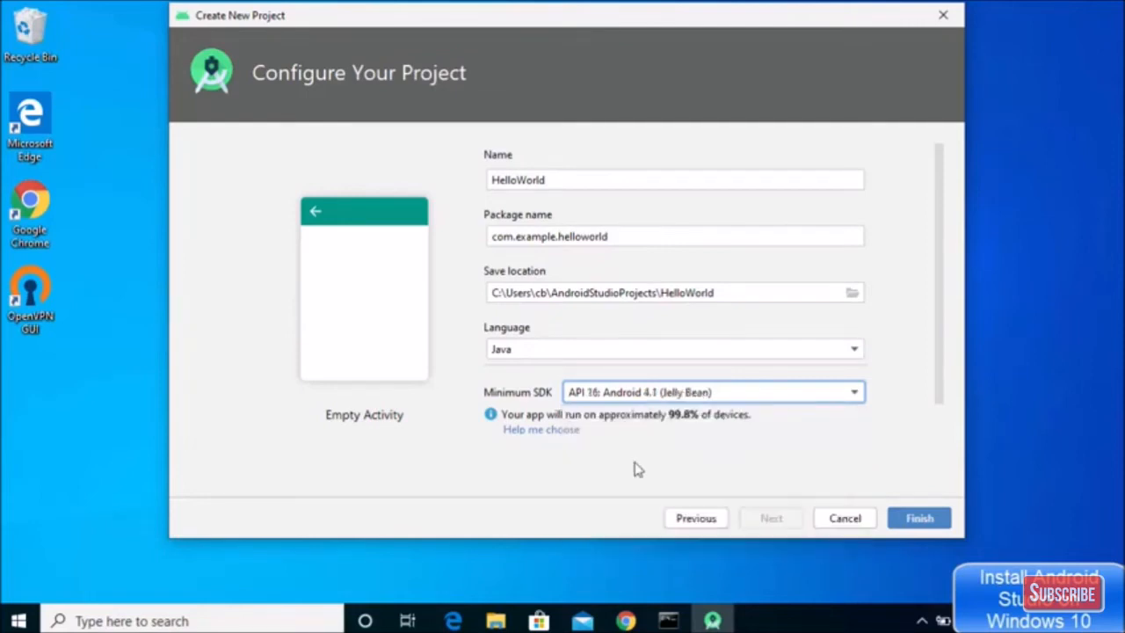
pyautogui.click(918, 519)
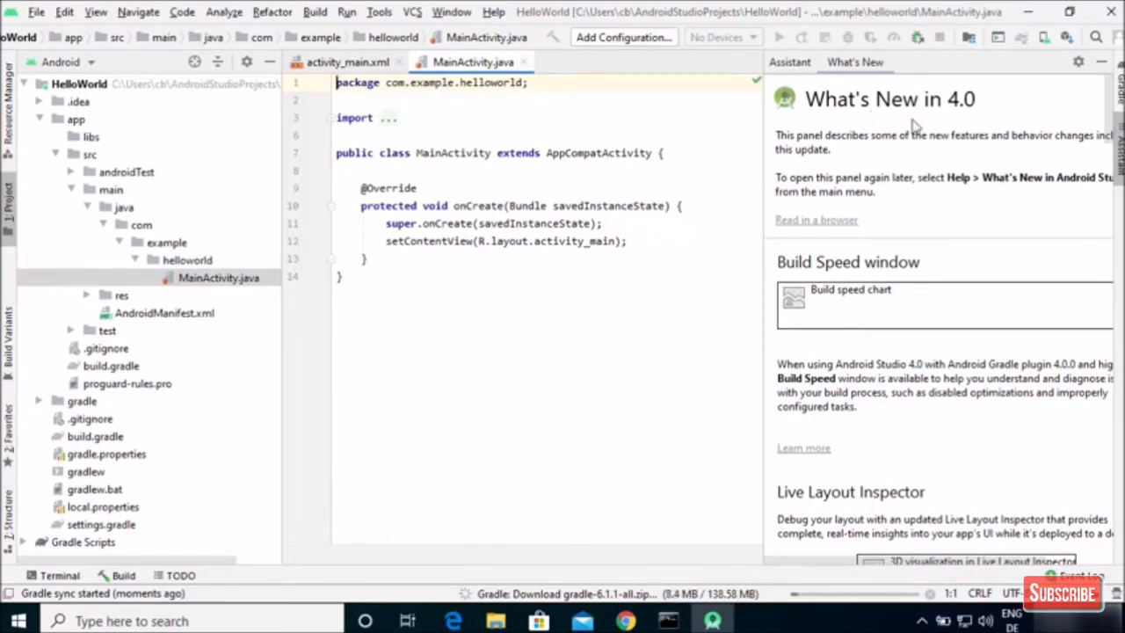
# Step: Hide the What's New information and open activity_main.xml, checking the terminal and the build output
pyautogui.click(1101, 61)
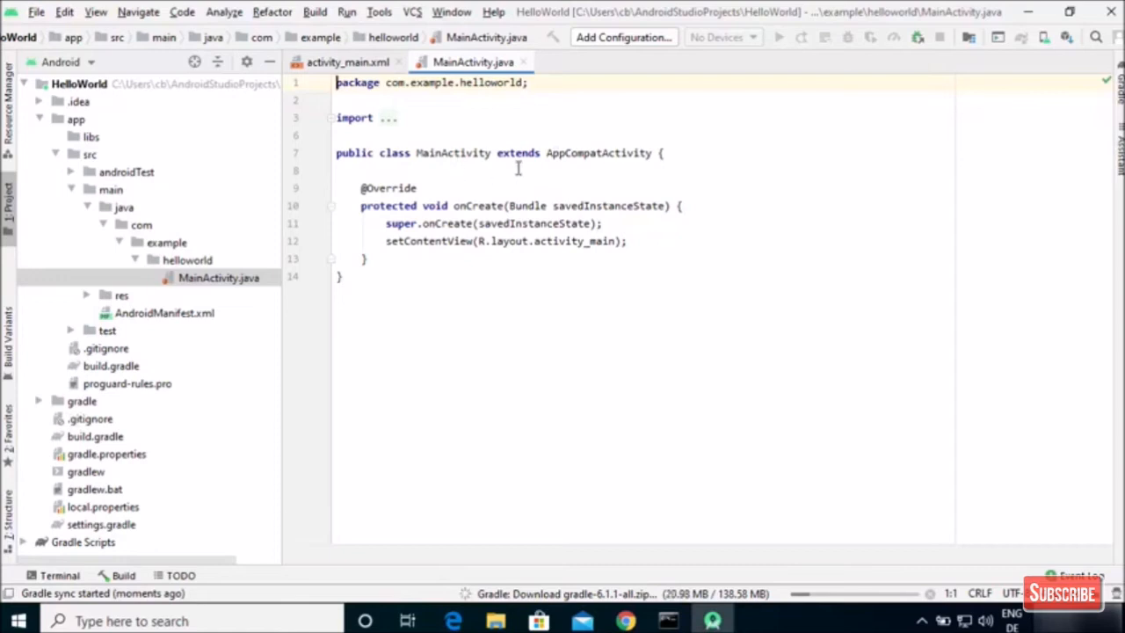
pyautogui.click(339, 65)
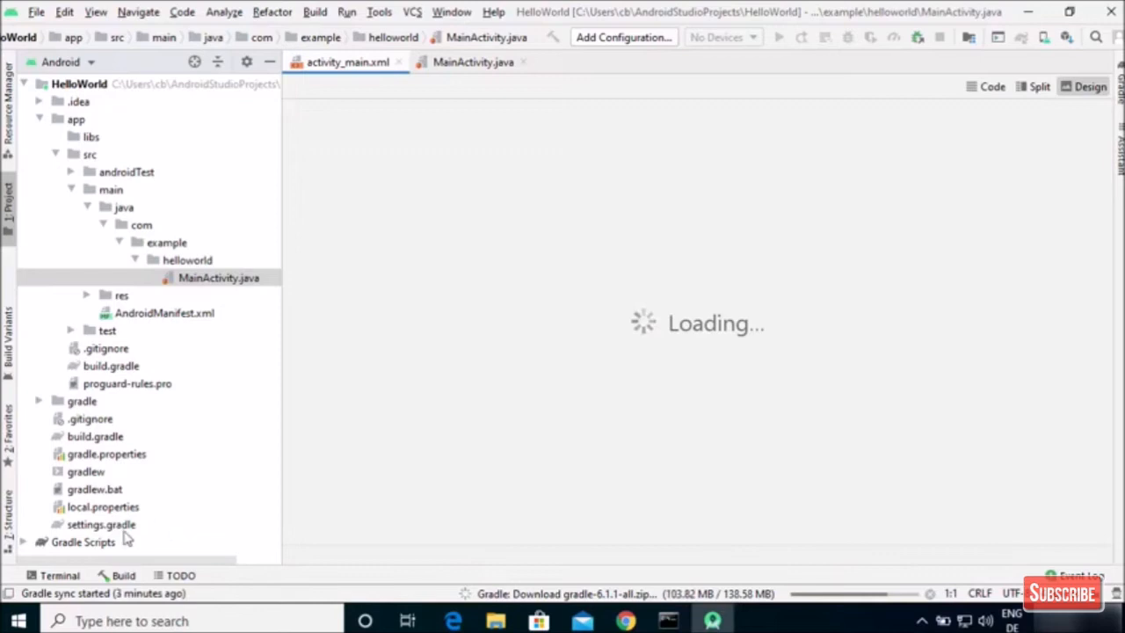
pyautogui.click(60, 576)
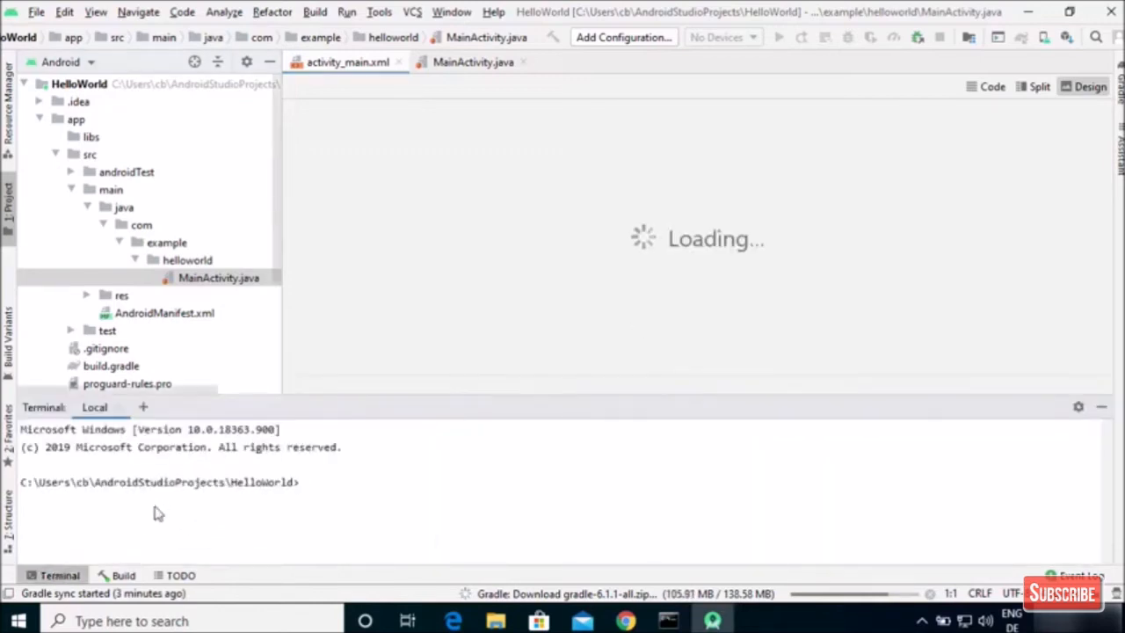
pyautogui.click(124, 575)
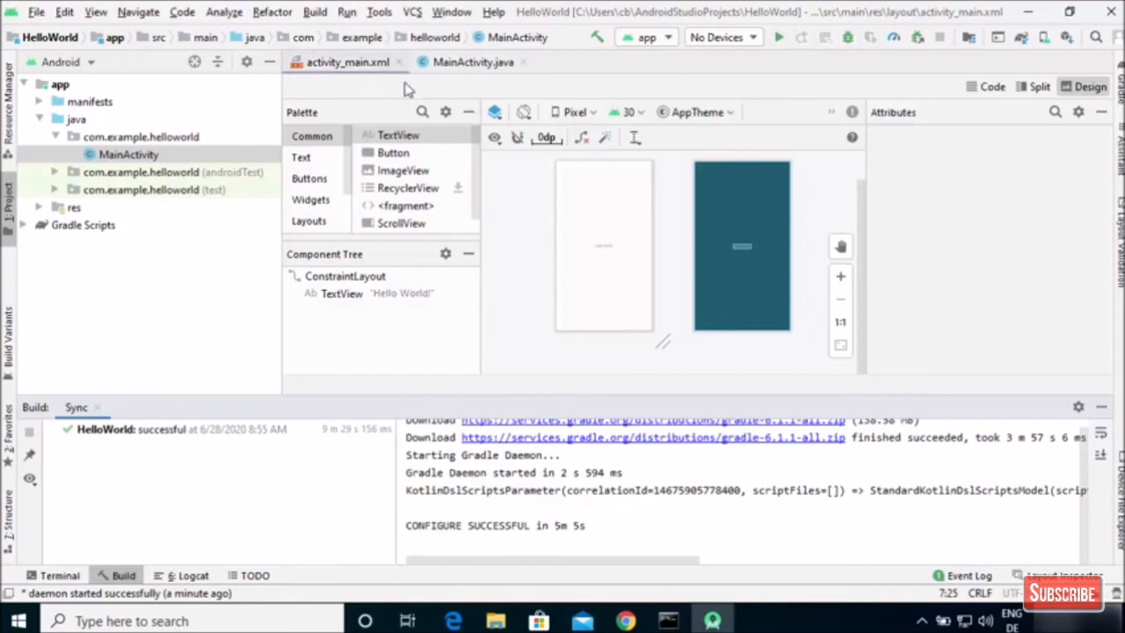
# Step: Examine activity_main.xml in Split, Code and Design views, with a closer look at the Hello World text in the blueprint
pyautogui.click(1035, 92)
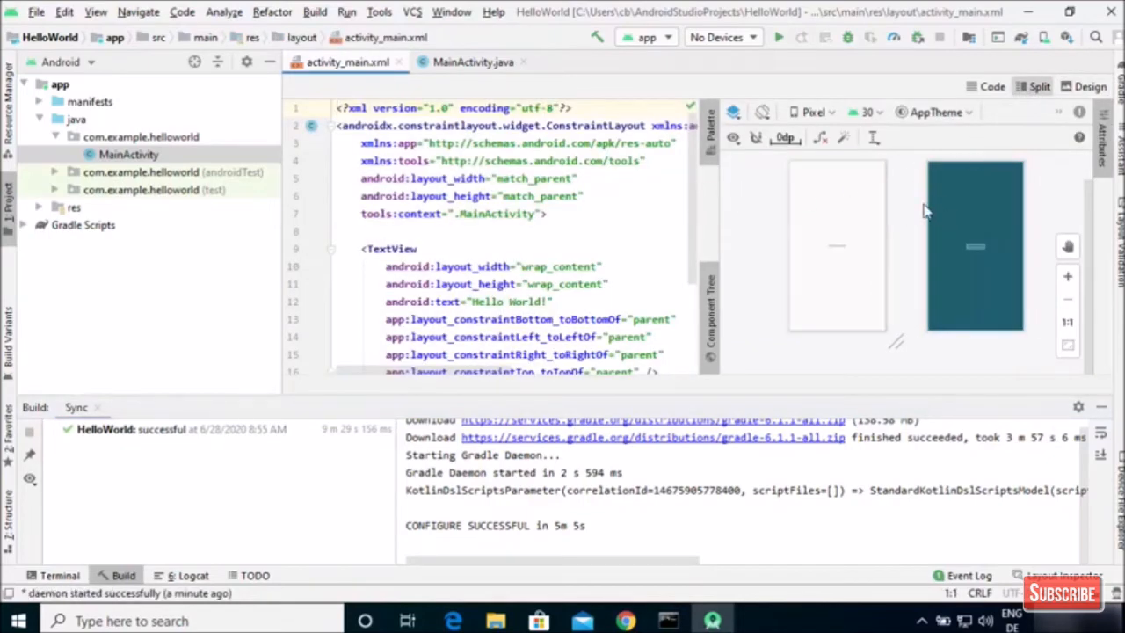
pyautogui.click(989, 87)
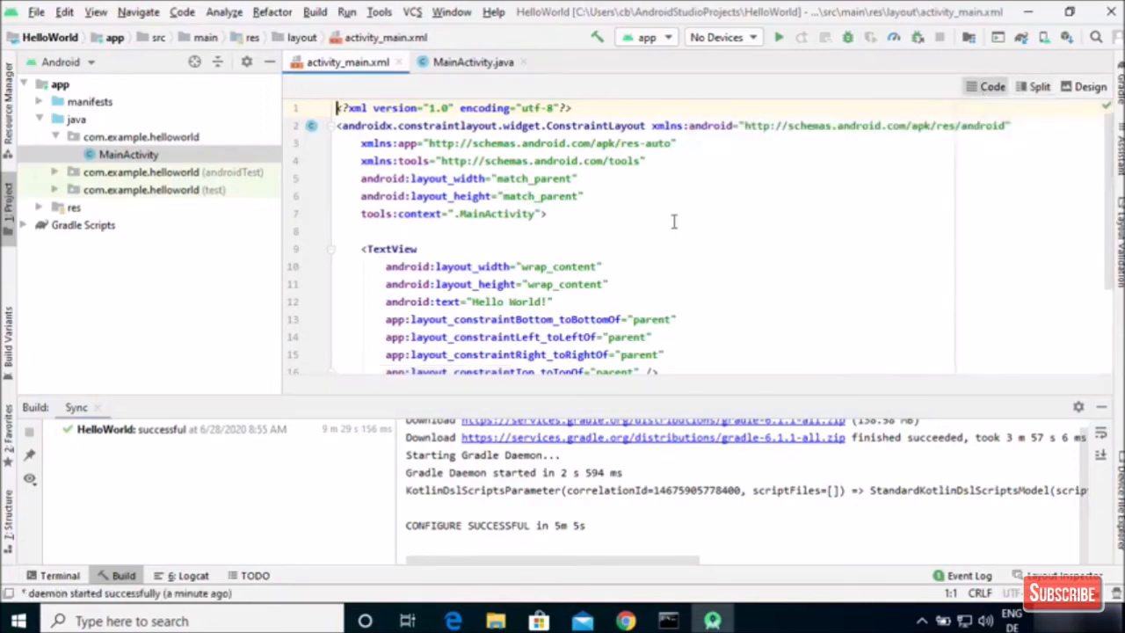
pyautogui.click(1070, 91)
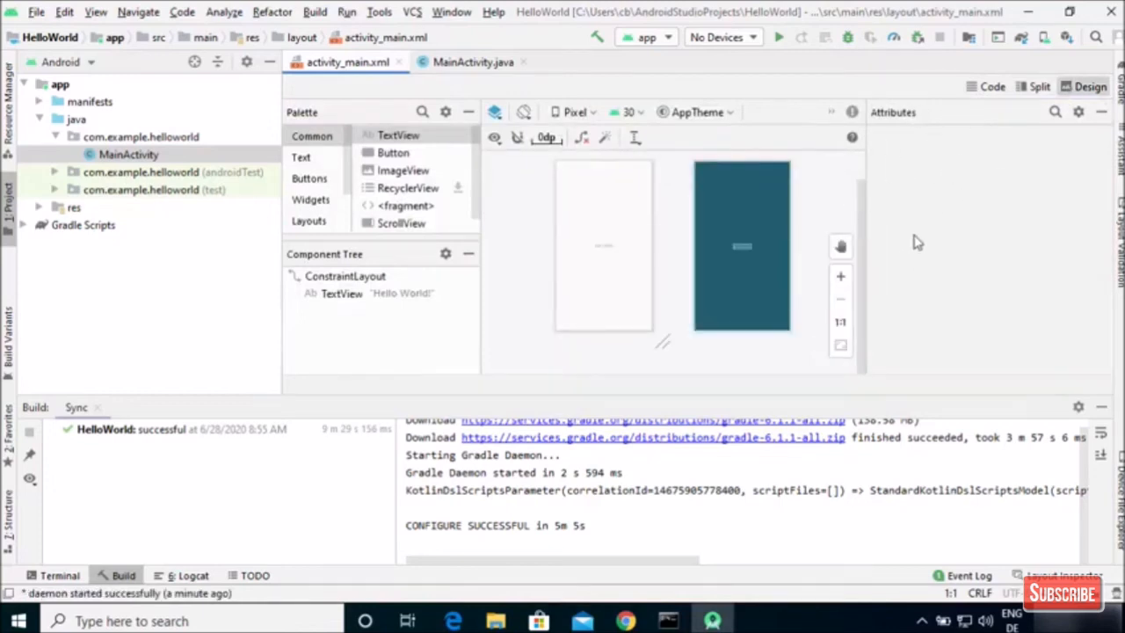
pyautogui.click(840, 278)
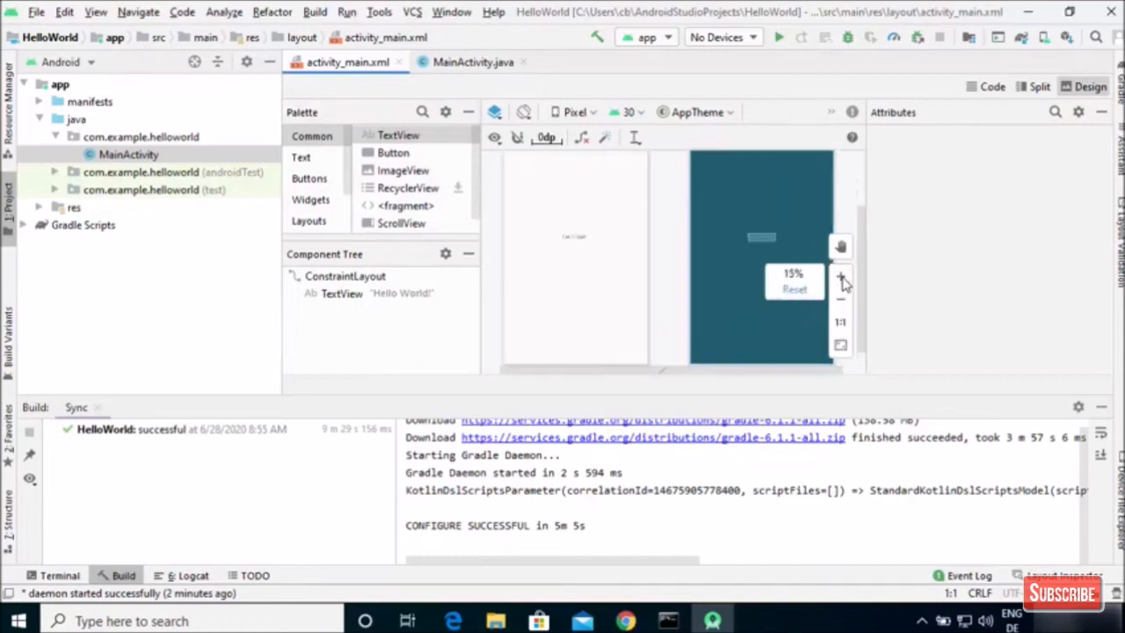
pyautogui.click(840, 277)
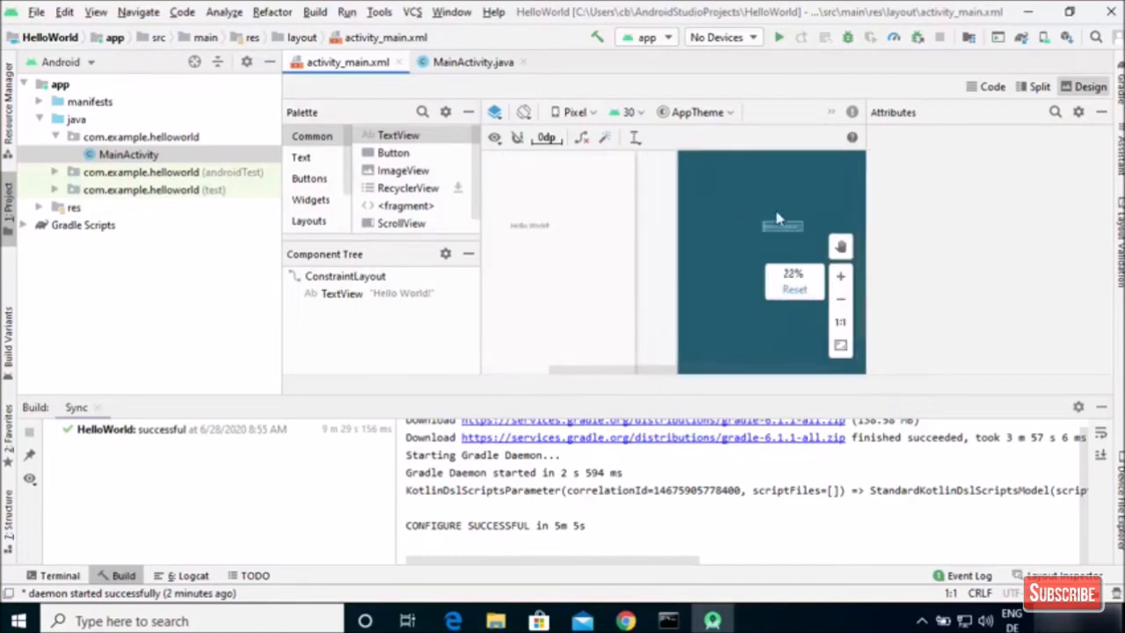
pyautogui.click(840, 277)
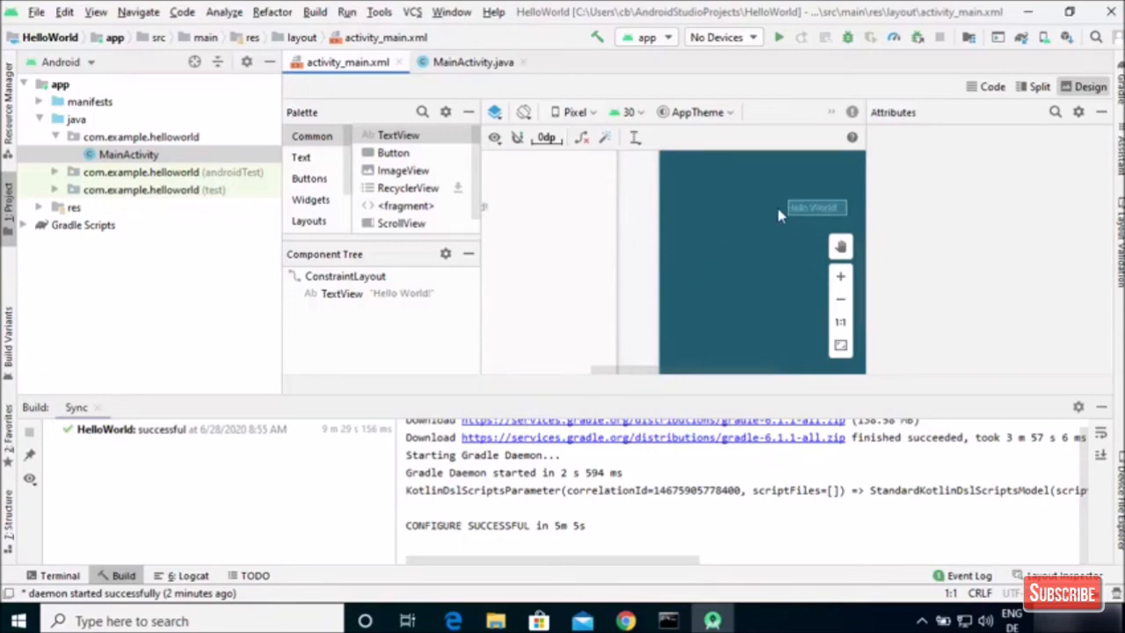
# Step: Try to run the app without a target device and open the AVD Manager
pyautogui.hotkey('shift', 'F10')
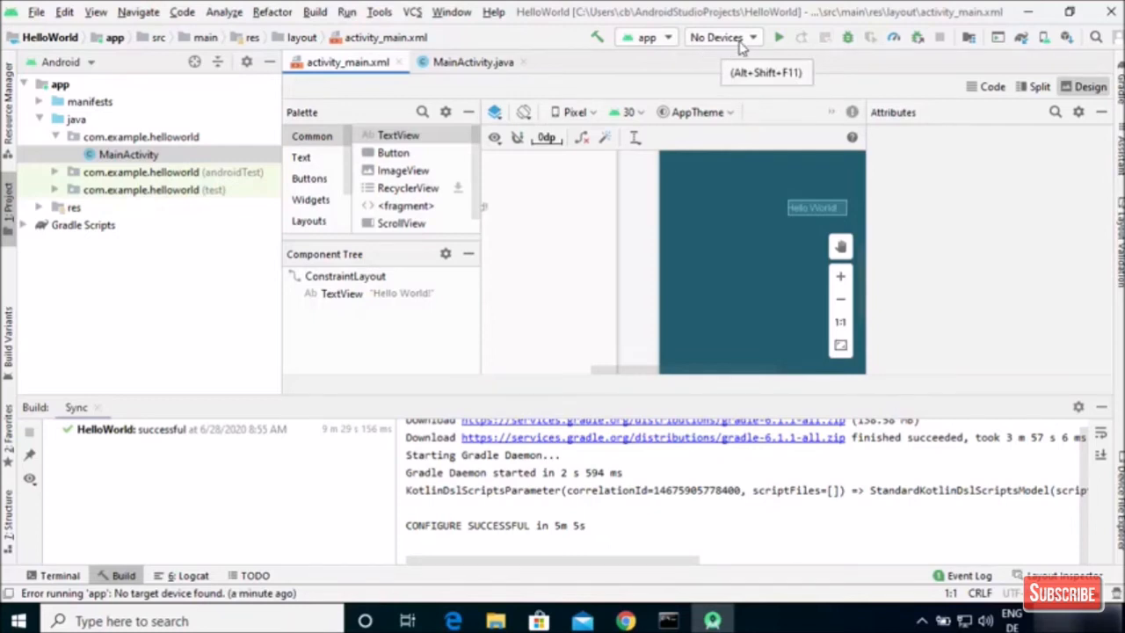
pyautogui.click(783, 40)
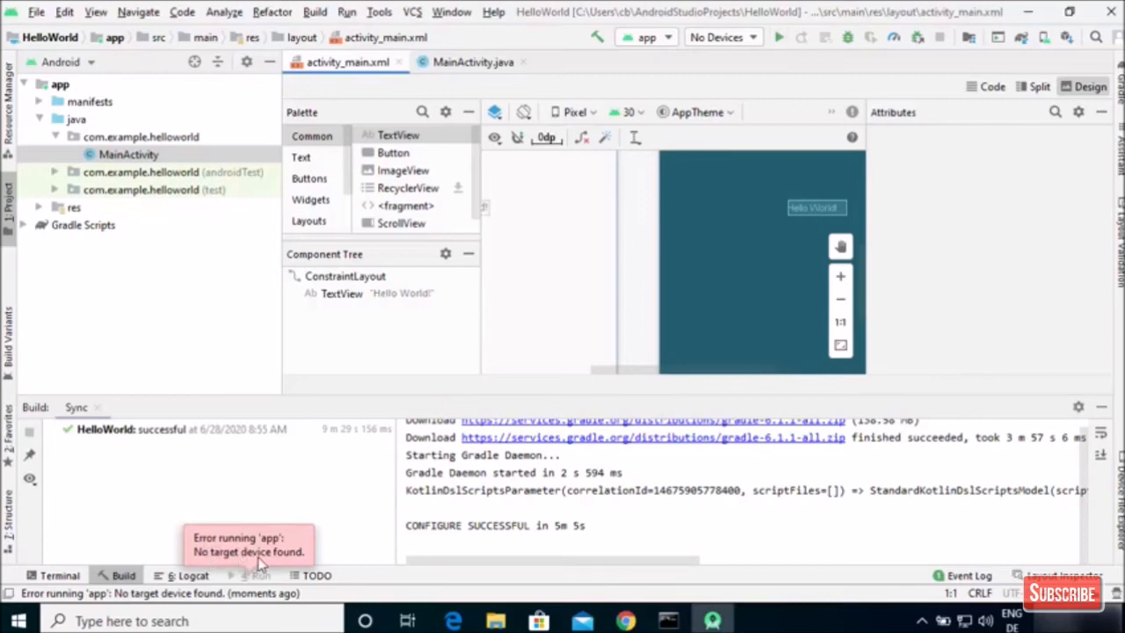
pyautogui.click(711, 38)
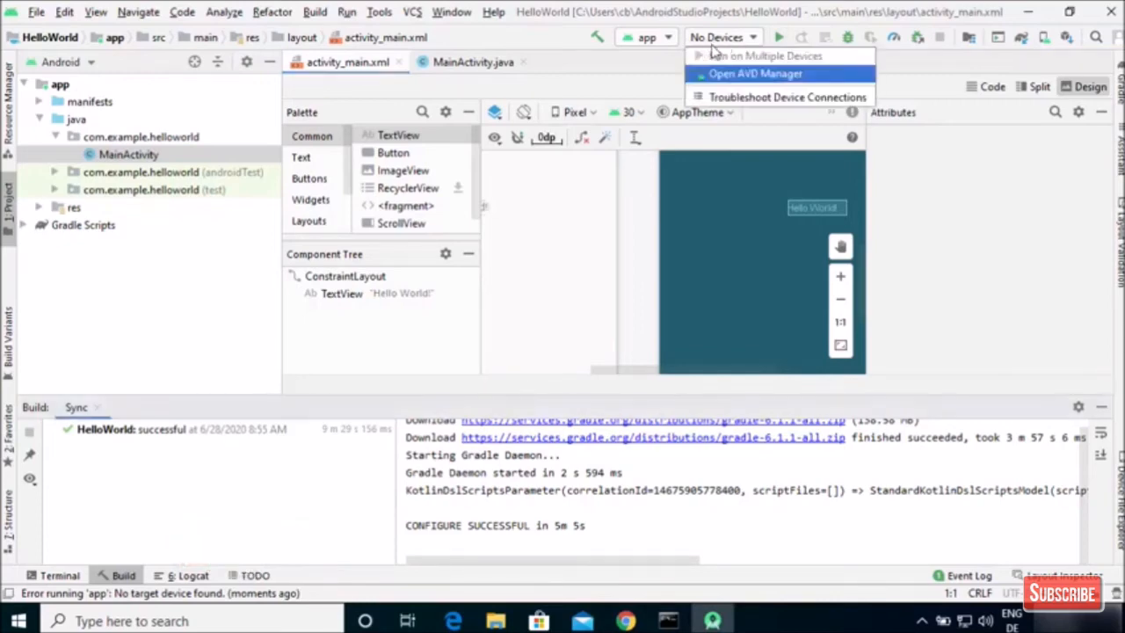
pyautogui.click(749, 77)
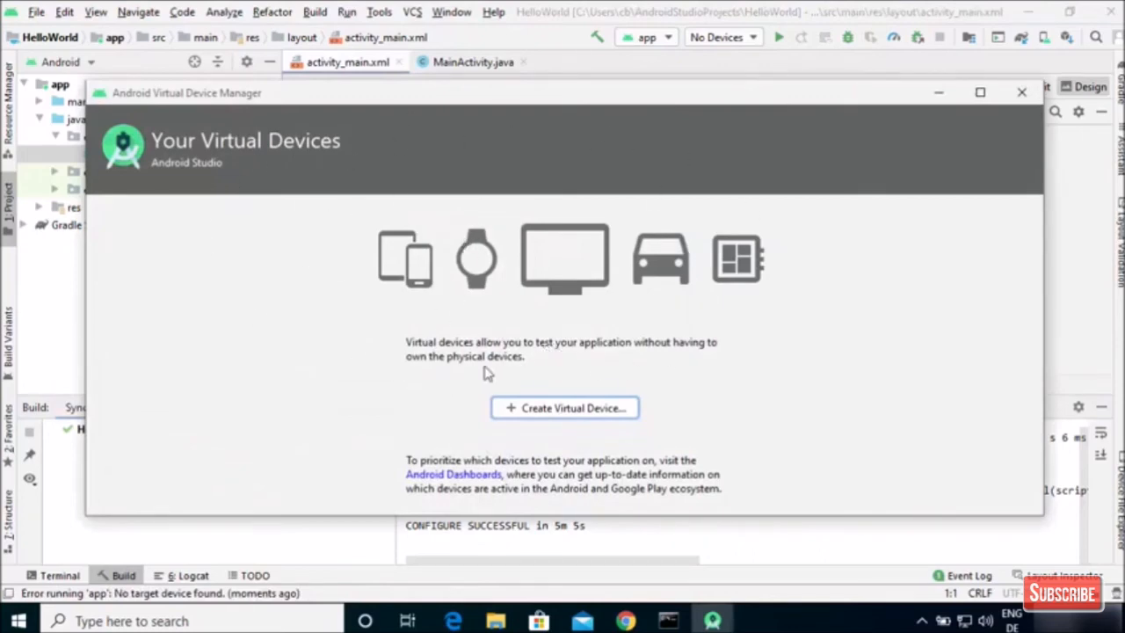
# Step: Start a new virtual device with the Pixel 3 phone as its hardware definition, after previewing the Pixel XL
pyautogui.click(534, 409)
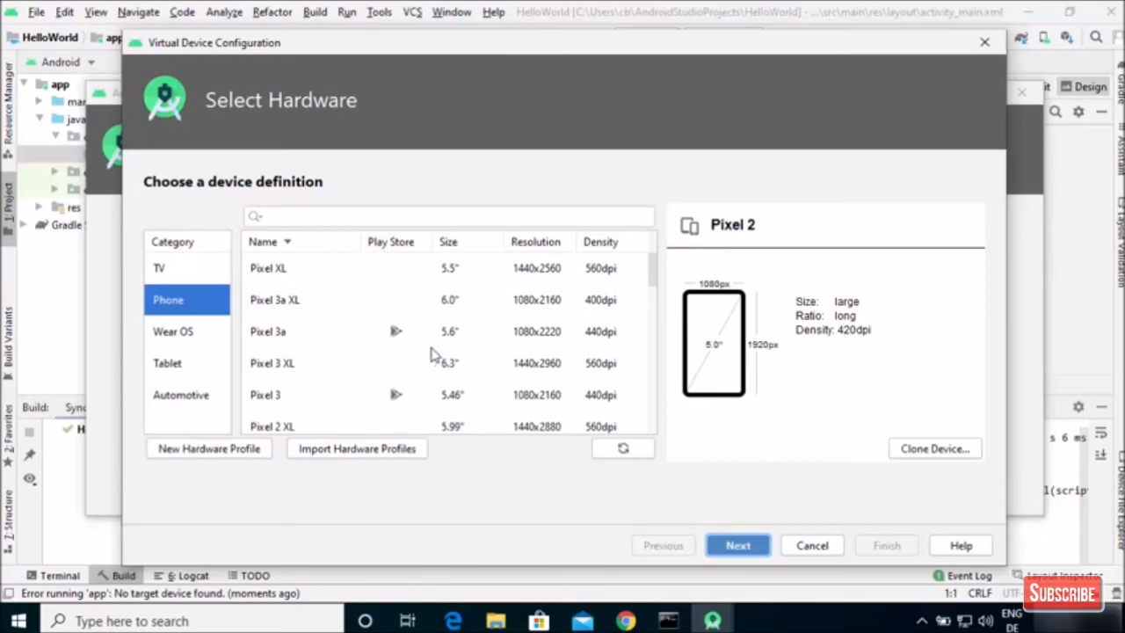
pyautogui.click(395, 270)
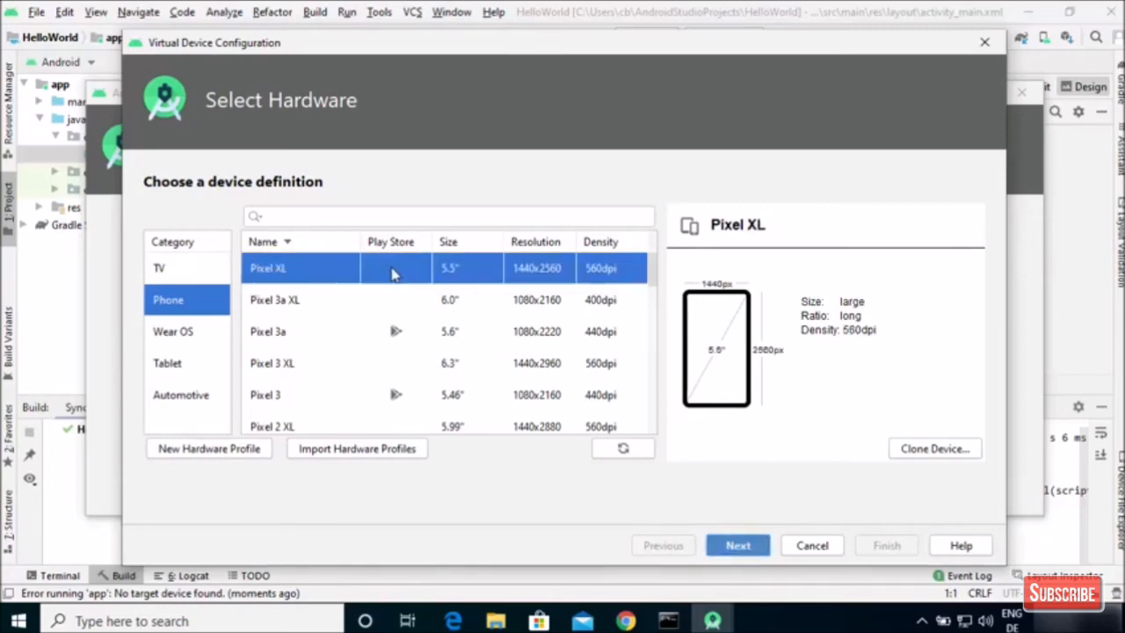
pyautogui.click(288, 397)
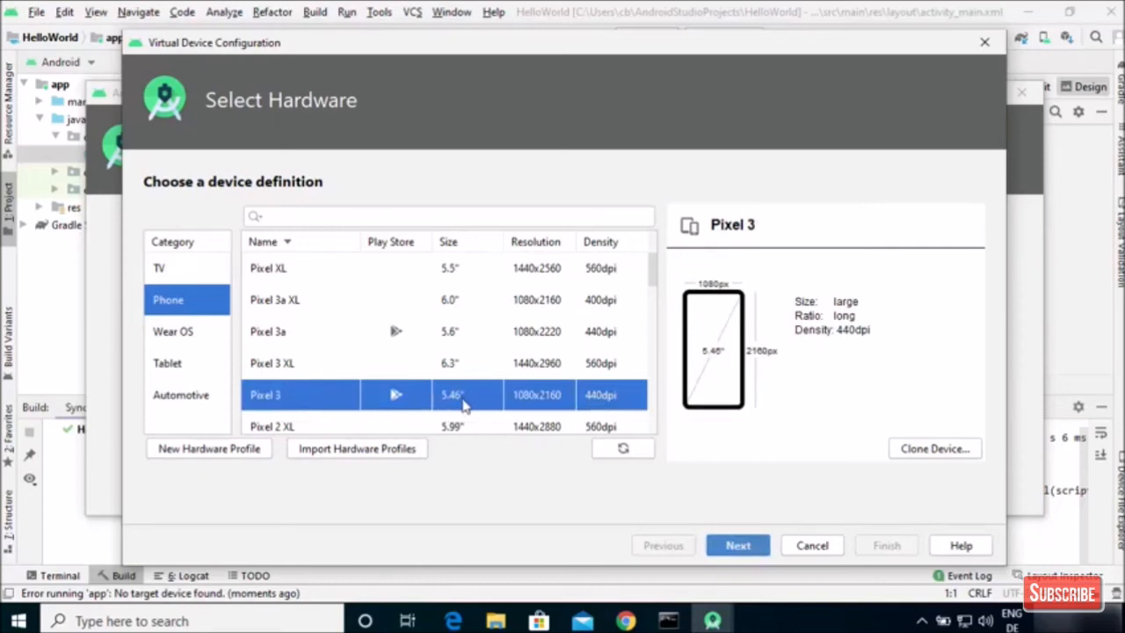
pyautogui.click(738, 546)
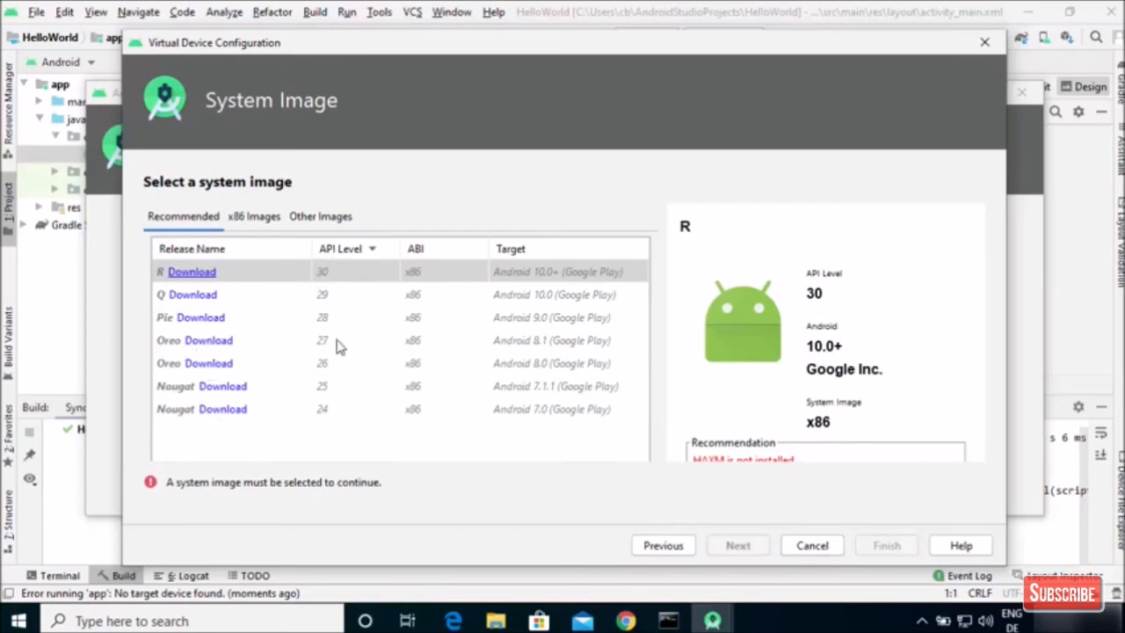
# Step: Download and install the Oreo API 27 x86 system image (Android 8.1, Google Play), accepting the Android SDK license
pyautogui.click(216, 343)
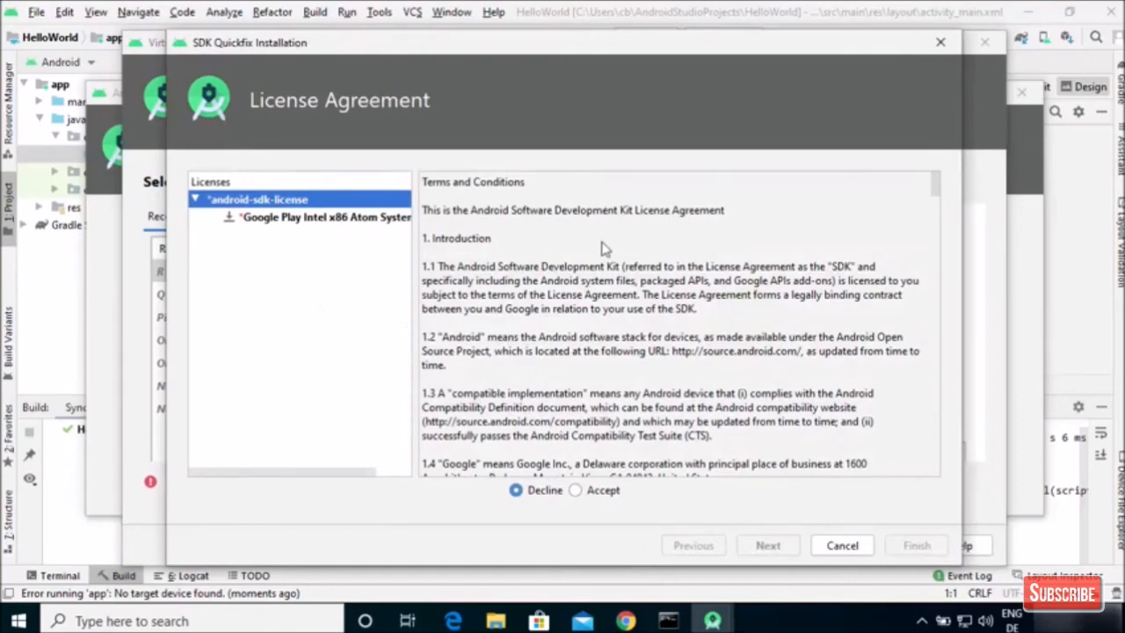
pyautogui.click(575, 490)
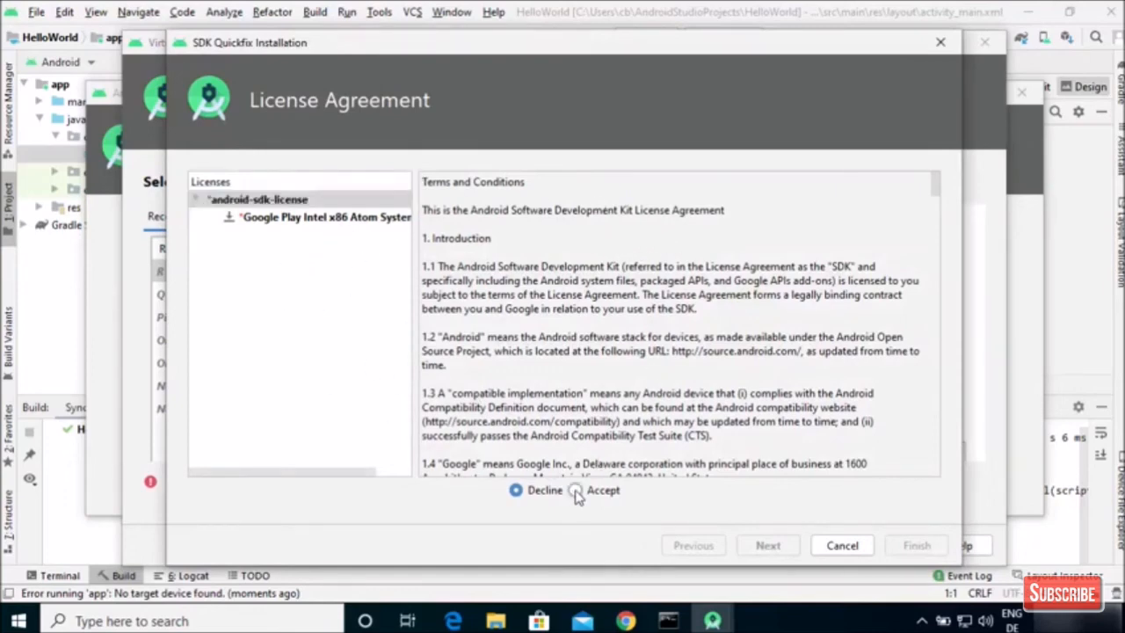
pyautogui.click(755, 543)
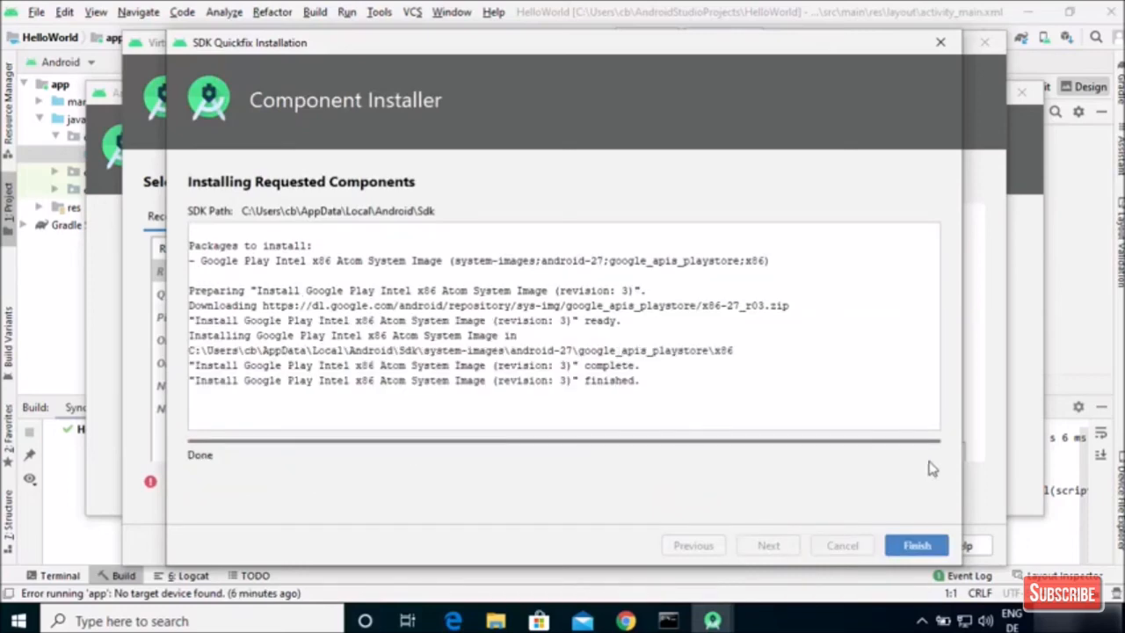
pyautogui.click(916, 547)
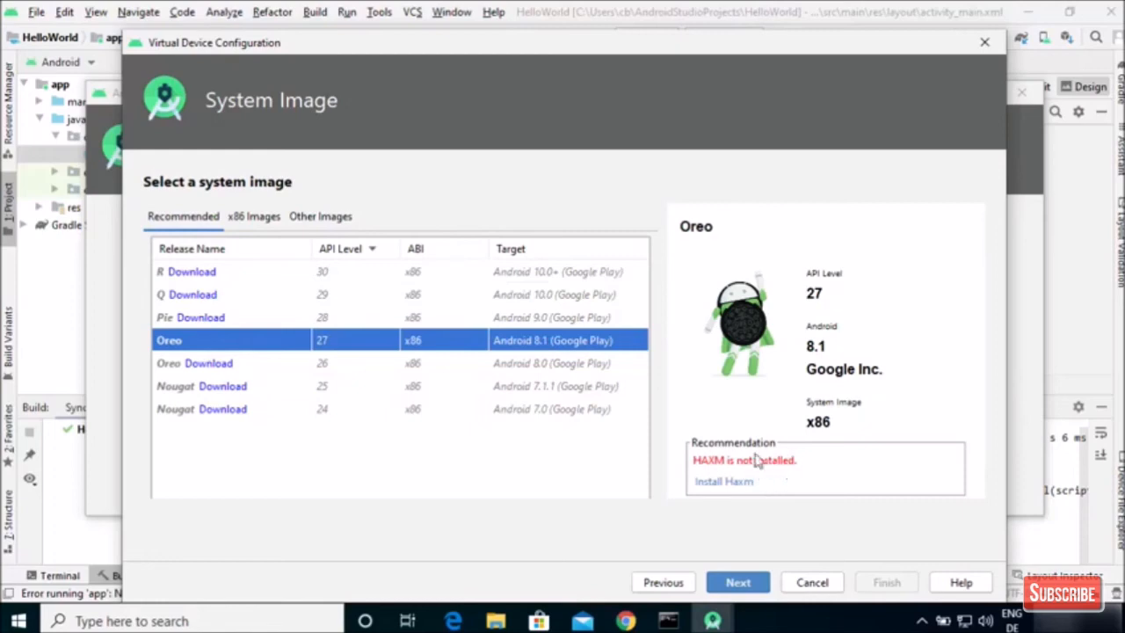
# Step: Install the Intel HAXM emulator accelerator with the recommended RAM allocation of 4,096 MiB and complete its installer
pyautogui.click(719, 483)
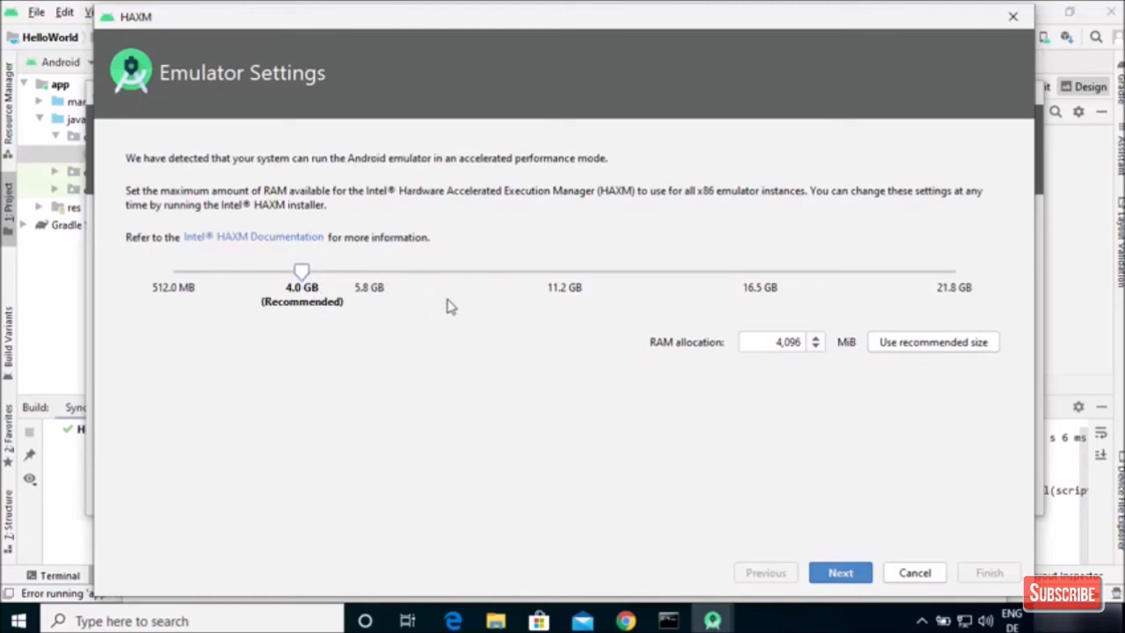
pyautogui.click(826, 577)
pyautogui.click(505, 424)
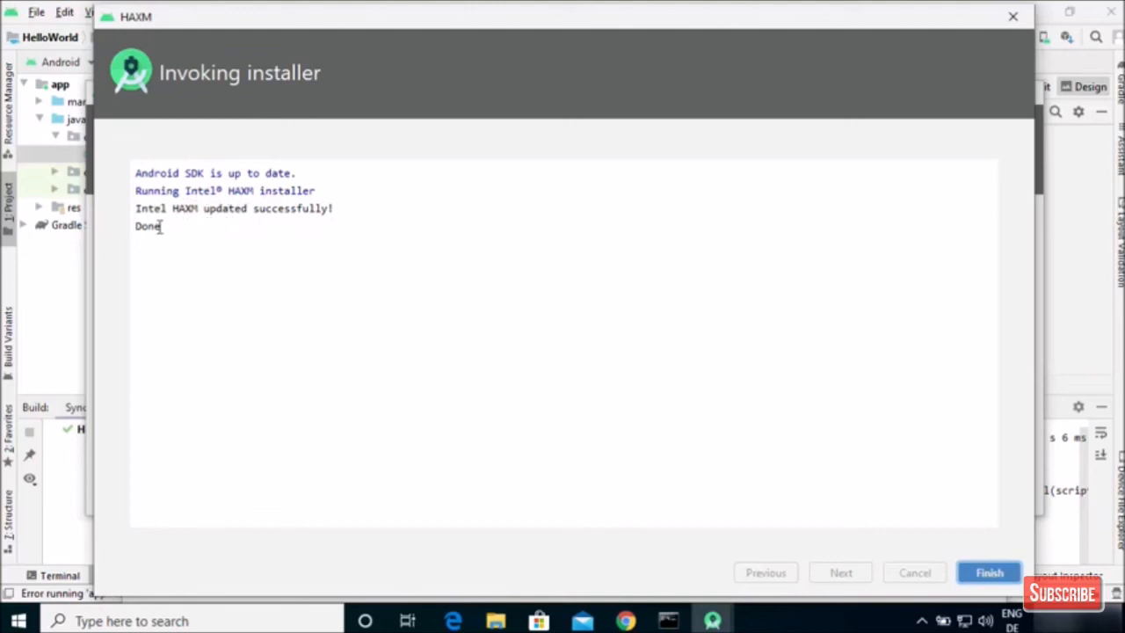
pyautogui.click(990, 572)
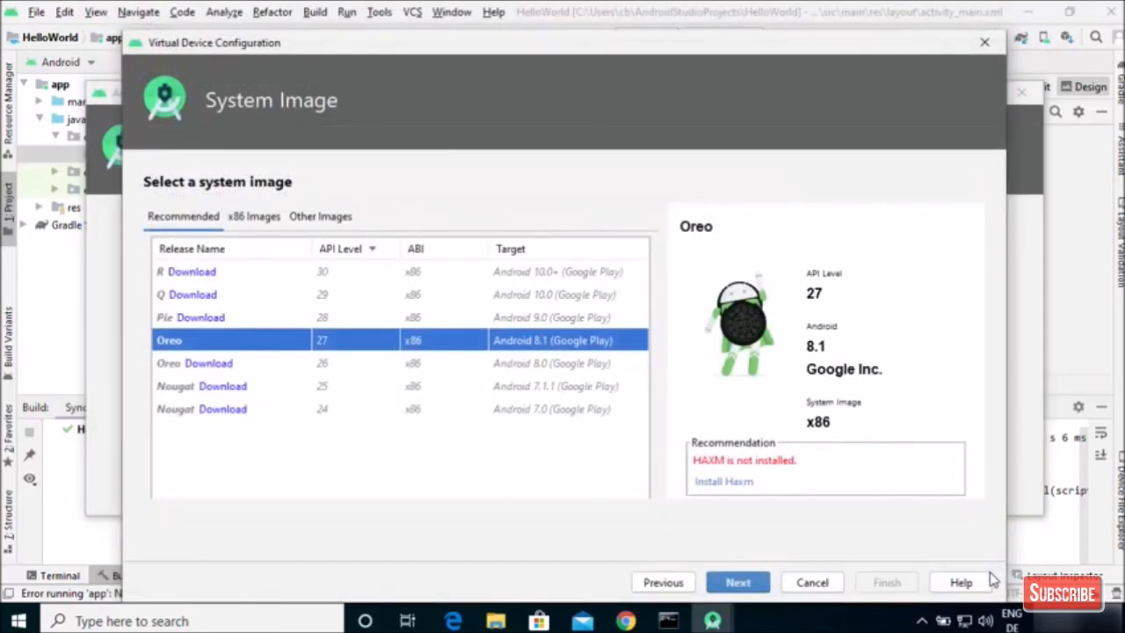
# Step: Create the virtual device named Pixel 3 API 27 with the Oreo image in portrait orientation, and close the virtual device manager
pyautogui.click(738, 579)
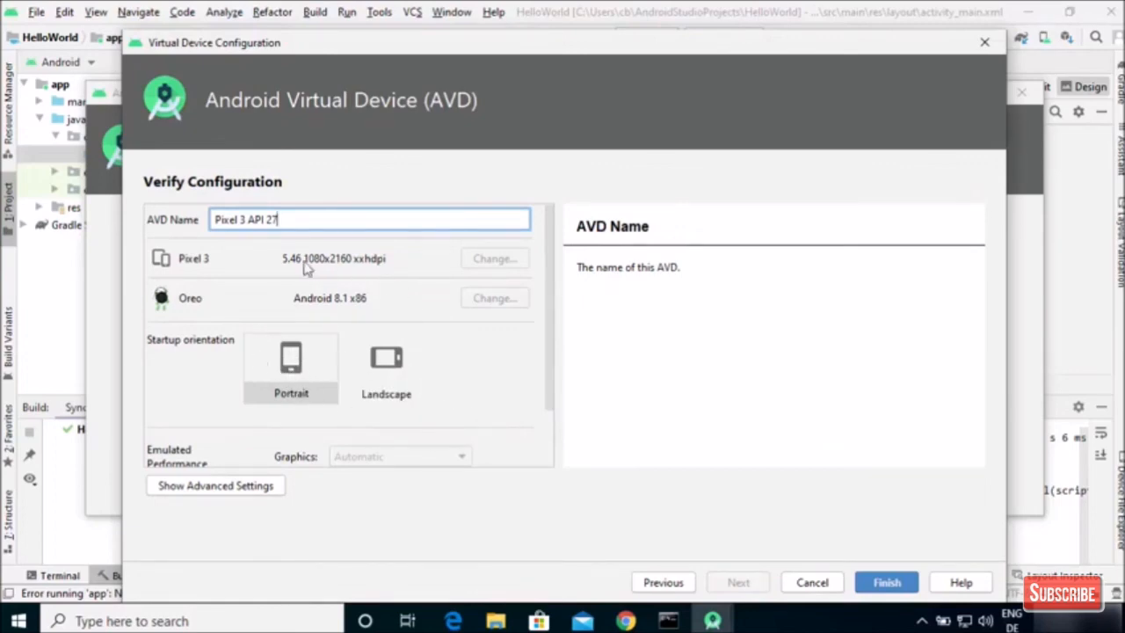
pyautogui.click(885, 584)
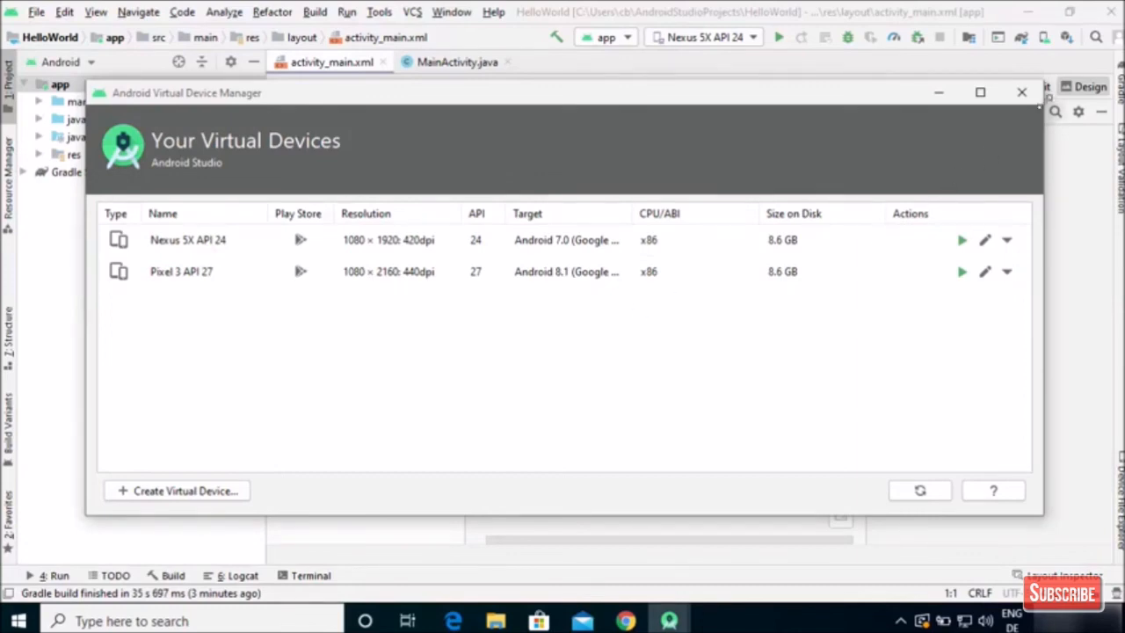
pyautogui.click(1022, 92)
# Step: Choose the Nexus 5X API 24 virtual device as the target for running the app
pyautogui.click(714, 39)
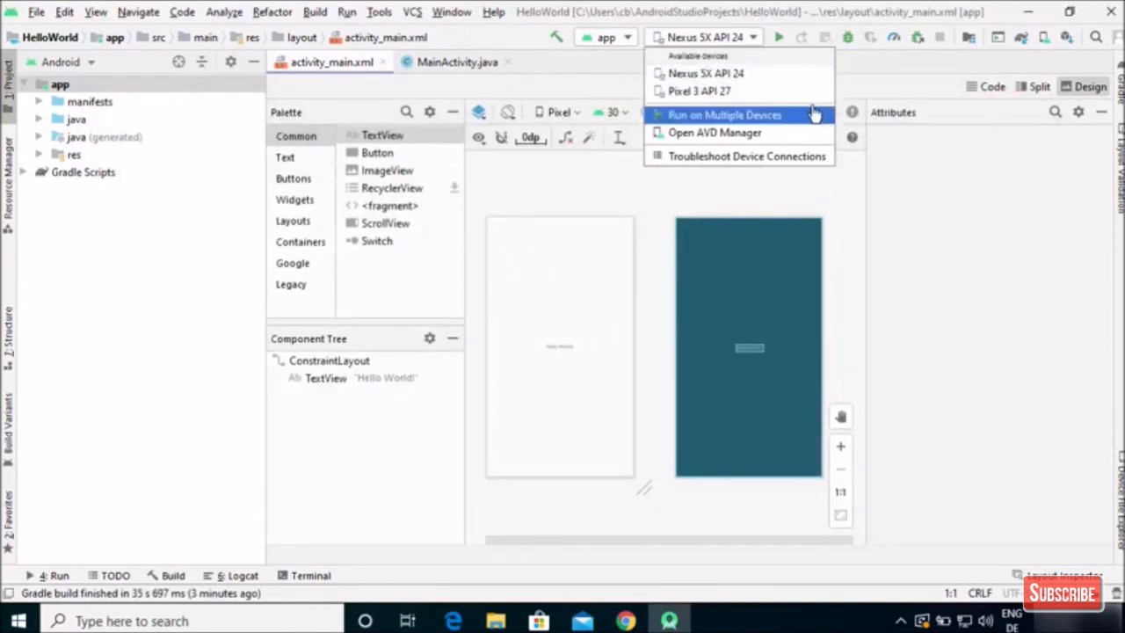
pyautogui.click(716, 73)
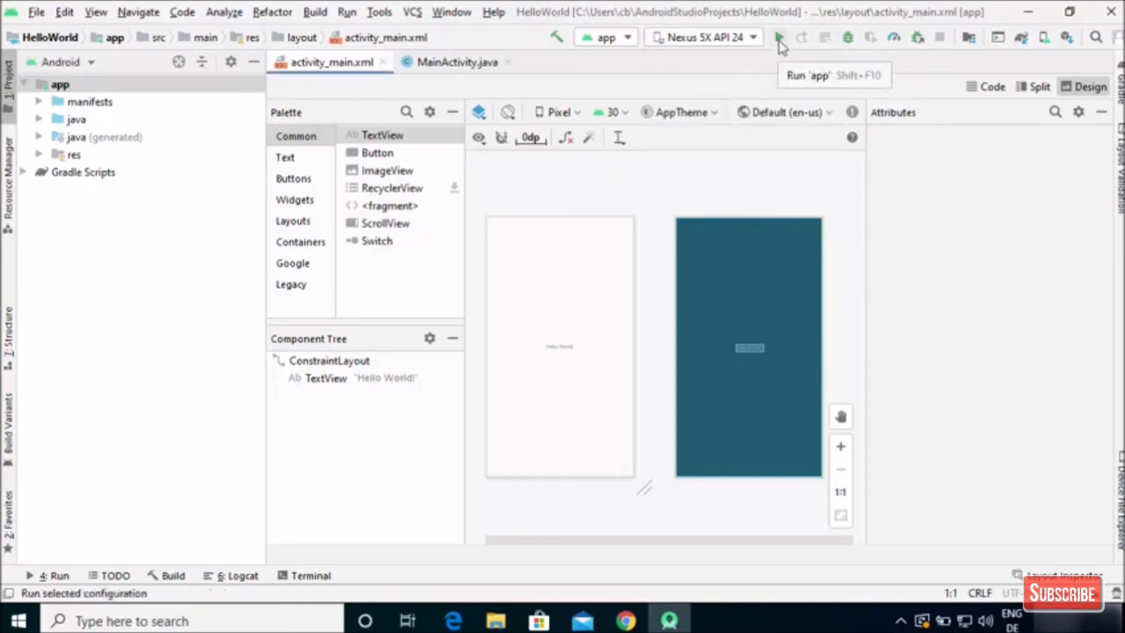